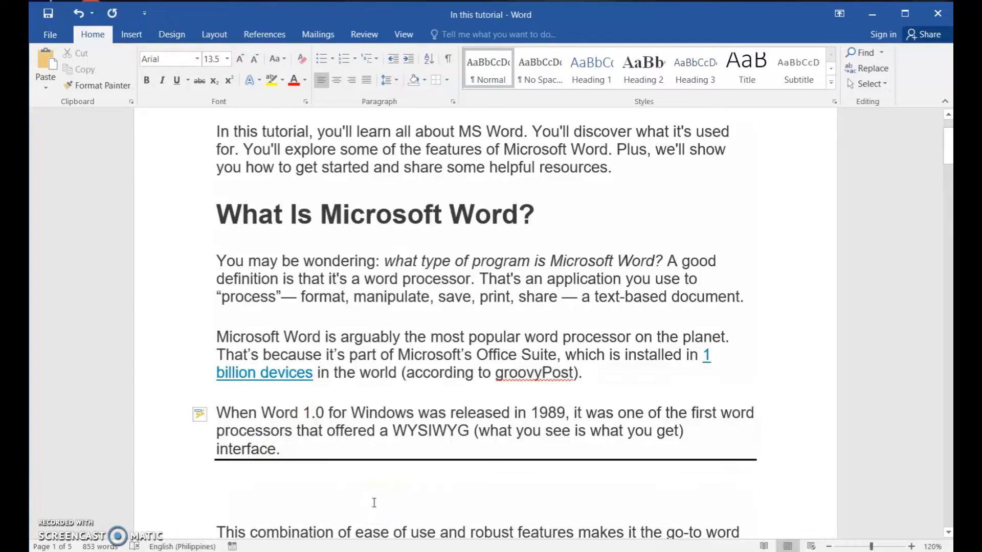
Step: Delete the blank lines between the horizontal line and the paragraph starting "This combination of ease of use"
{"action": "key", "text": "Delete"}
{"action": "key", "text": "Delete"}
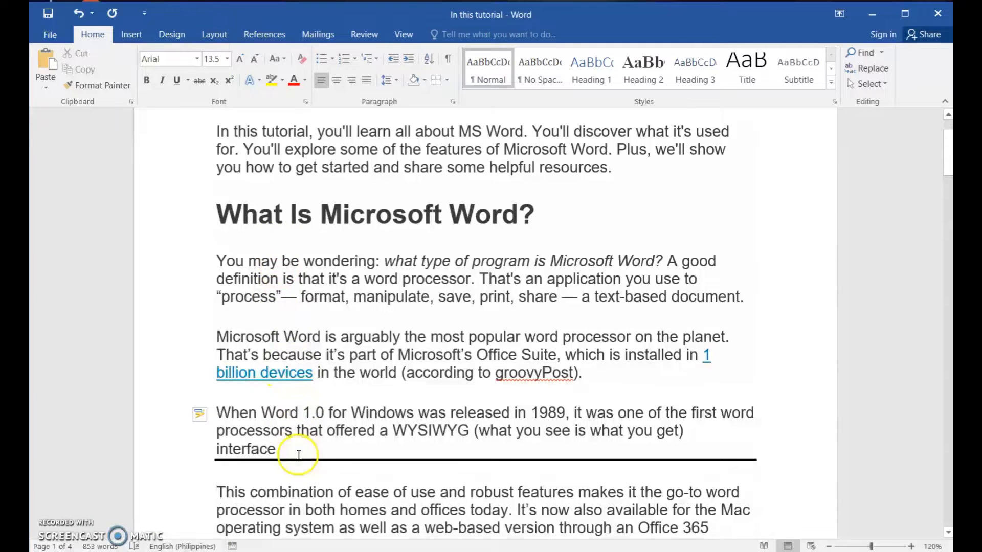
Step: Try to move and delete the horizontal line under the paragraph ending in "interface.", and undo the character deletion
{"action": "left_click_drag", "start_coordinate": [306, 460], "coordinate": [306, 447]}
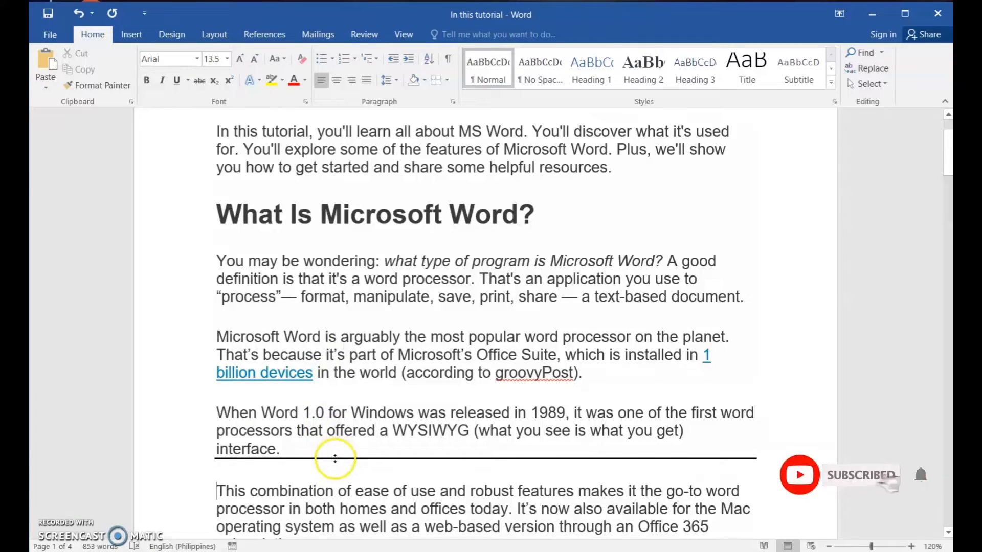
{"action": "left_click_drag", "start_coordinate": [335, 460], "coordinate": [338, 479]}
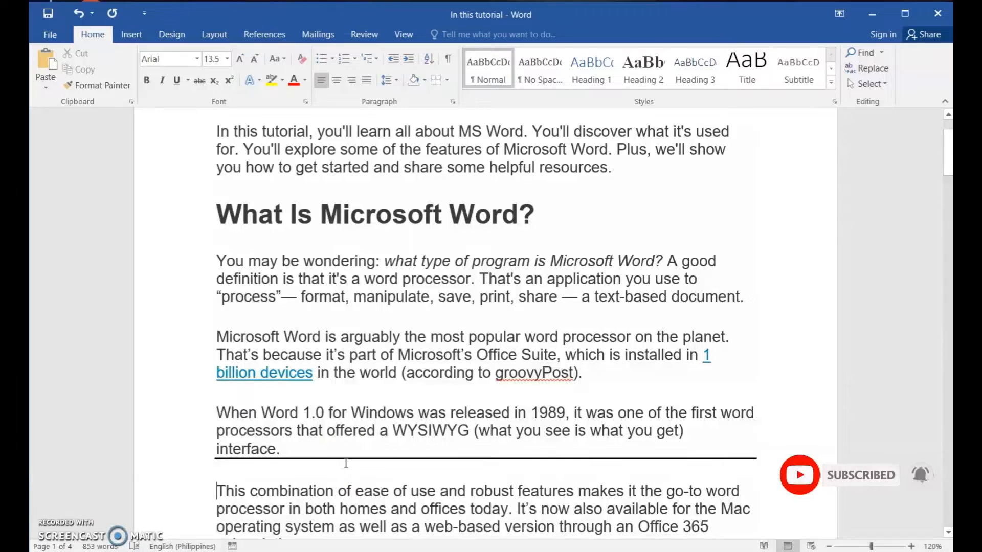
{"action": "key", "text": "Delete"}
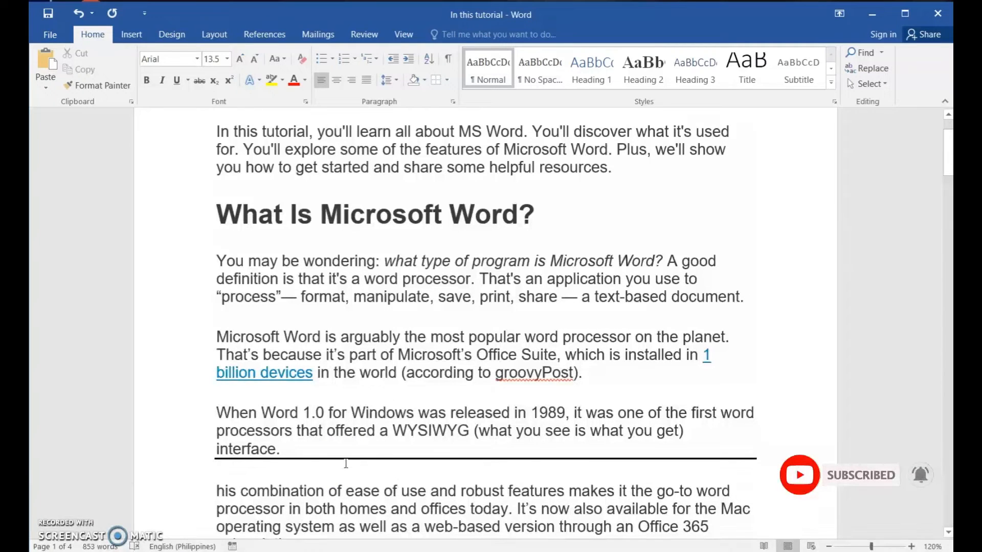
{"action": "key", "text": "ctrl+z"}
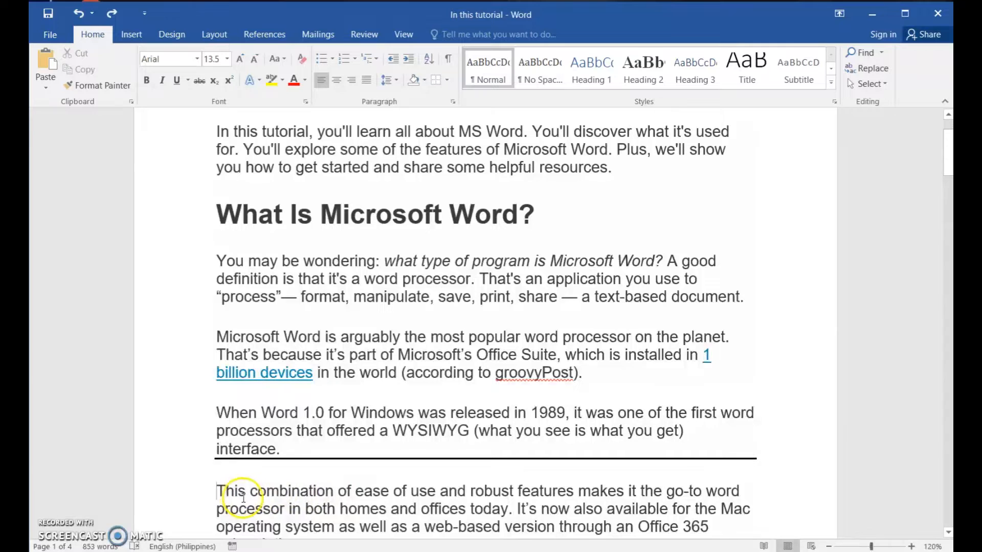
Step: Remove the horizontal line under the paragraph ending in "interface." by applying No Border to it
{"action": "left_click_drag", "start_coordinate": [216, 451], "coordinate": [335, 463]}
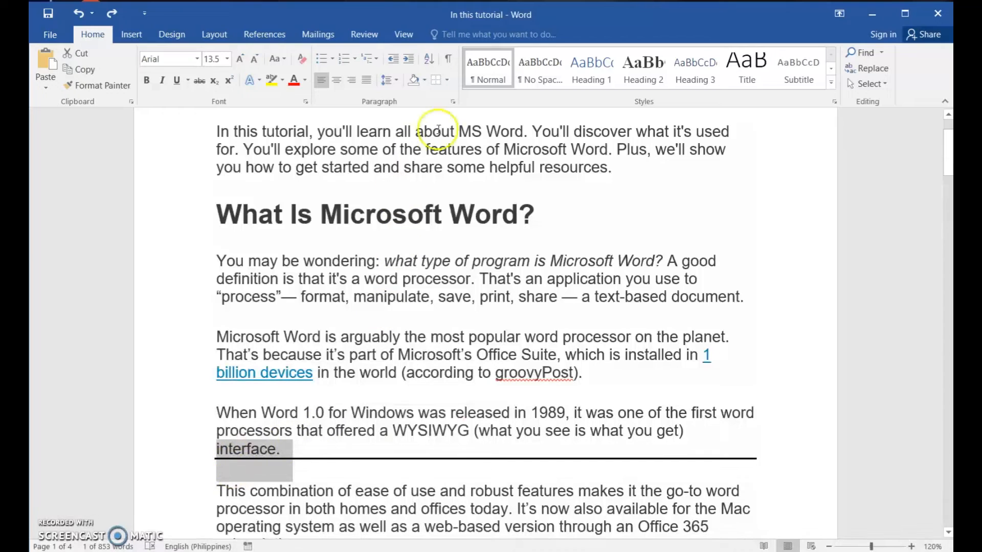
{"action": "left_click", "coordinate": [446, 80]}
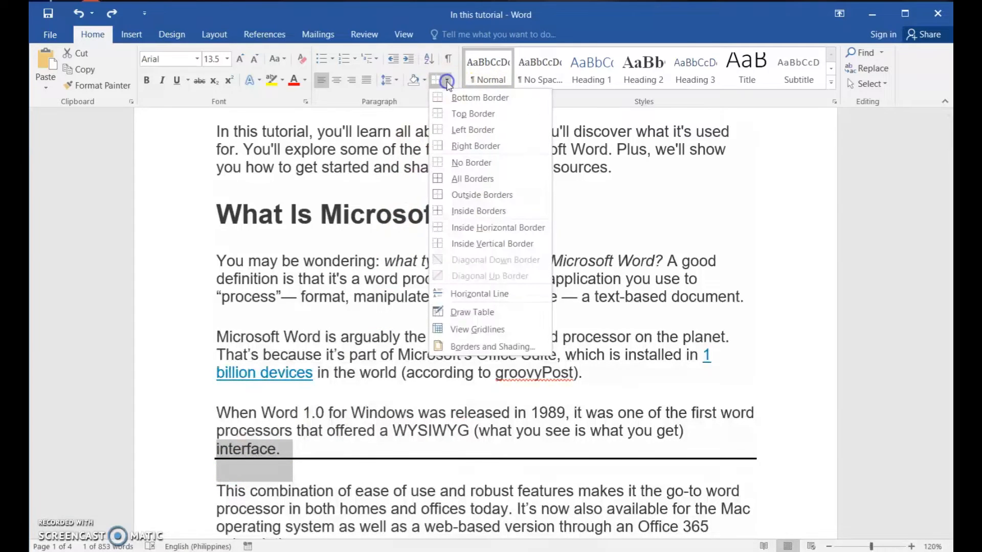
{"action": "left_click", "coordinate": [469, 165]}
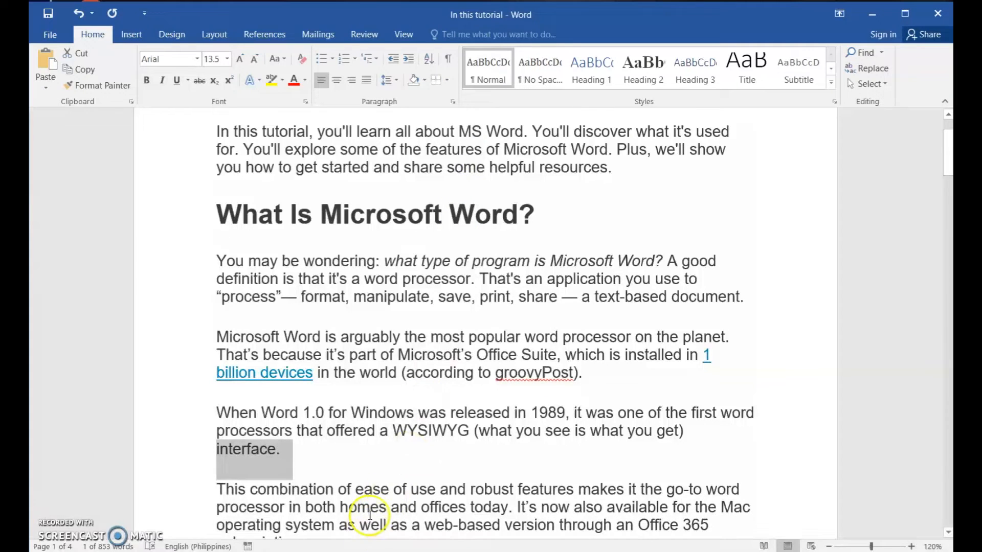
{"action": "left_click", "coordinate": [373, 498]}
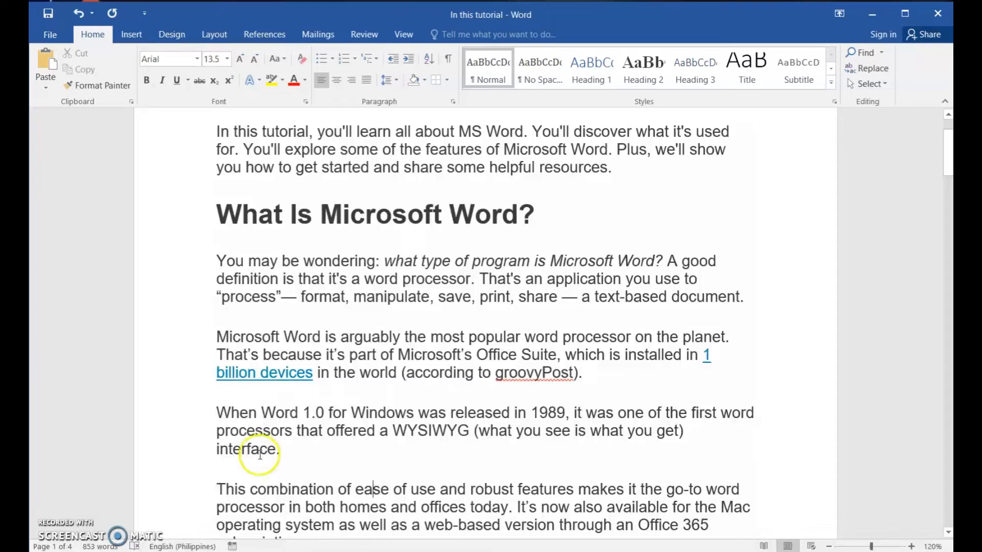
Step: Format the opening paragraph from "In this tutorial" through "get started and" in Cambria, size 11
{"action": "scroll", "coordinate": [258, 358], "scroll_direction": "up", "scroll_amount": 2}
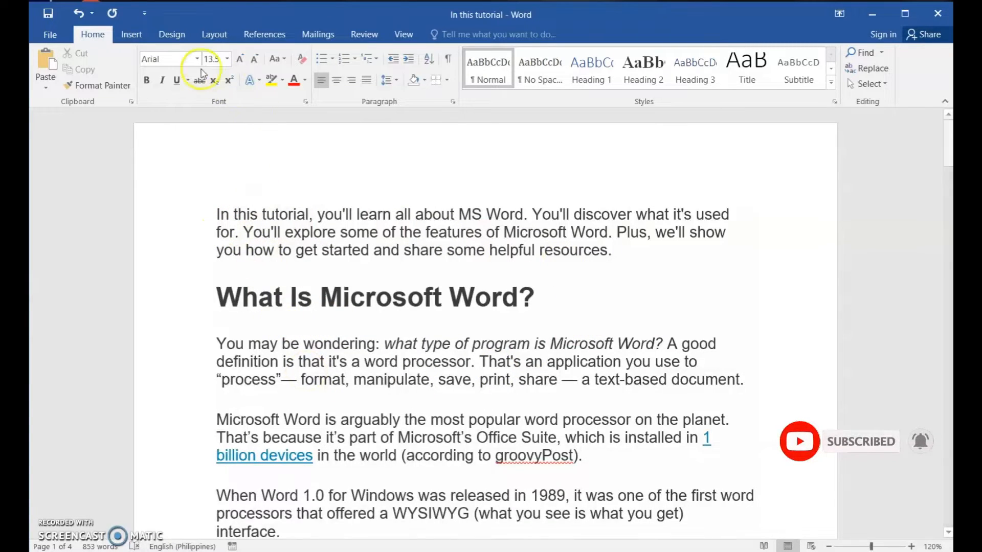
{"action": "left_click_drag", "start_coordinate": [217, 215], "coordinate": [396, 245]}
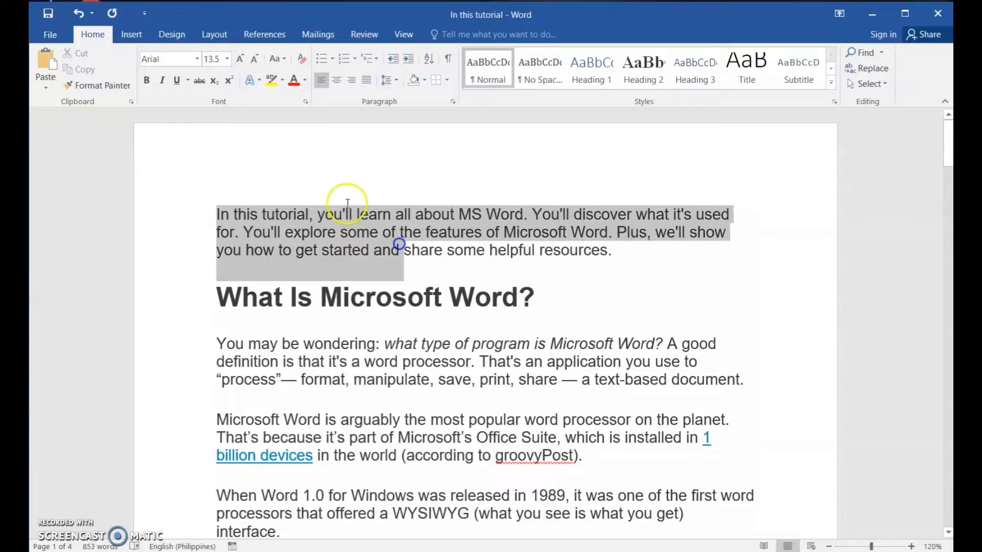
{"action": "left_click", "coordinate": [197, 59]}
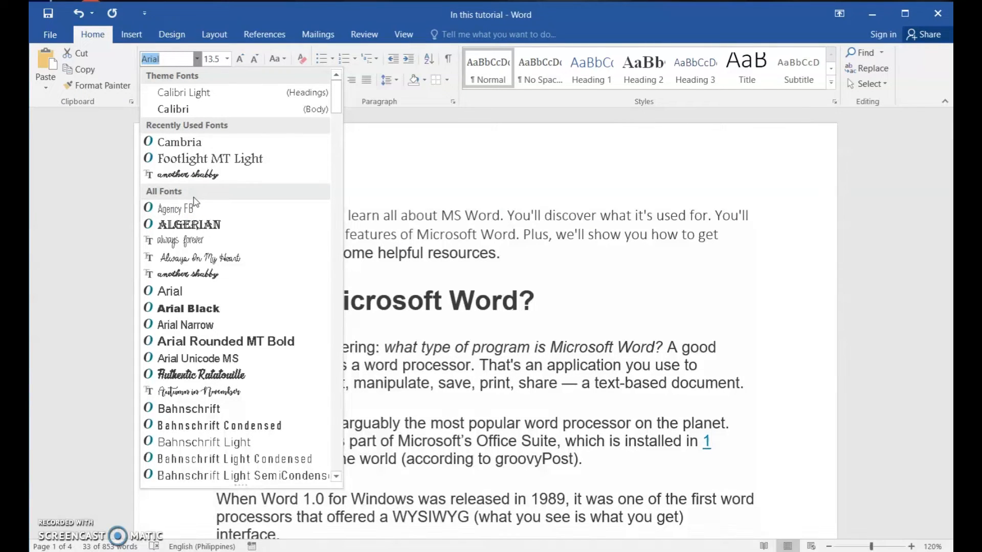
{"action": "left_click", "coordinate": [181, 143]}
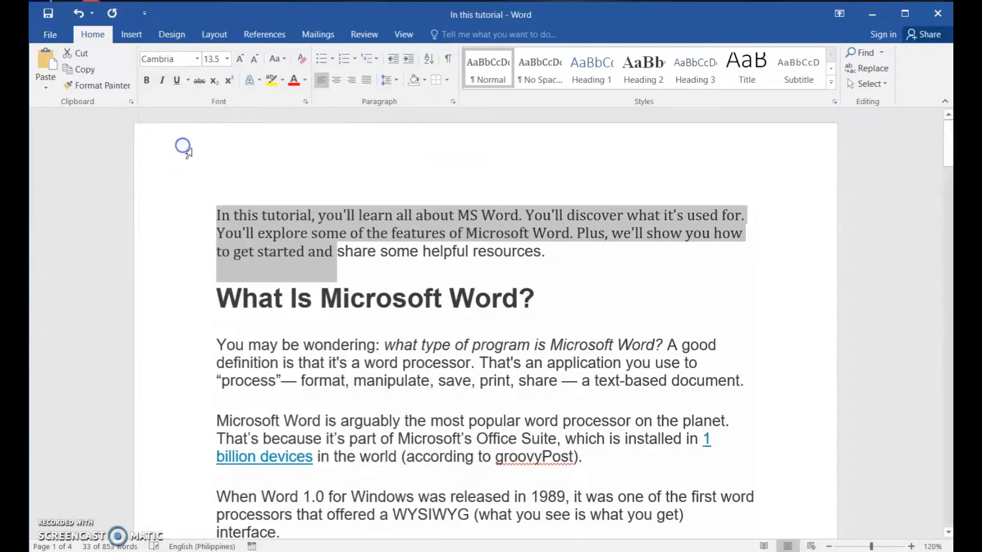
{"action": "left_click", "coordinate": [227, 59]}
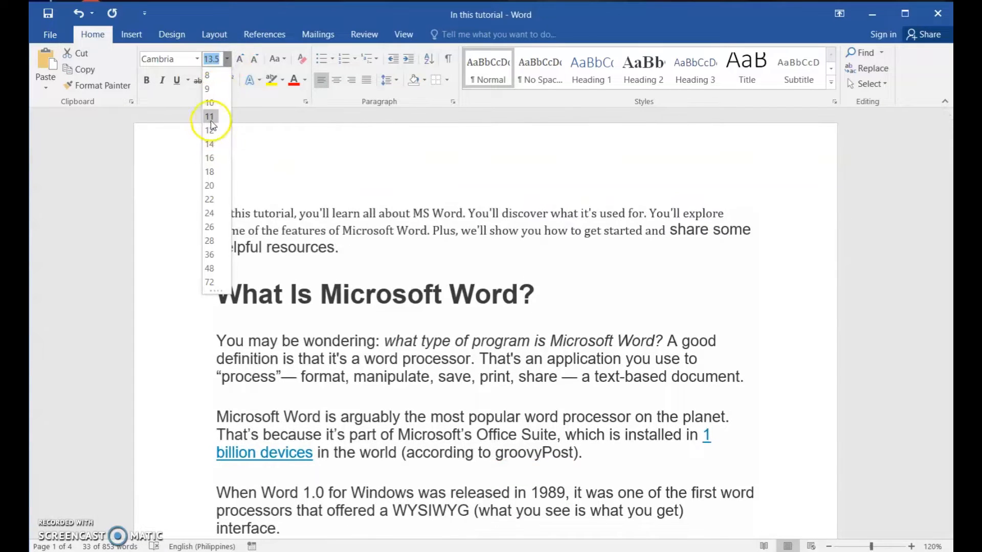
{"action": "left_click", "coordinate": [210, 118]}
{"action": "left_click", "coordinate": [432, 186]}
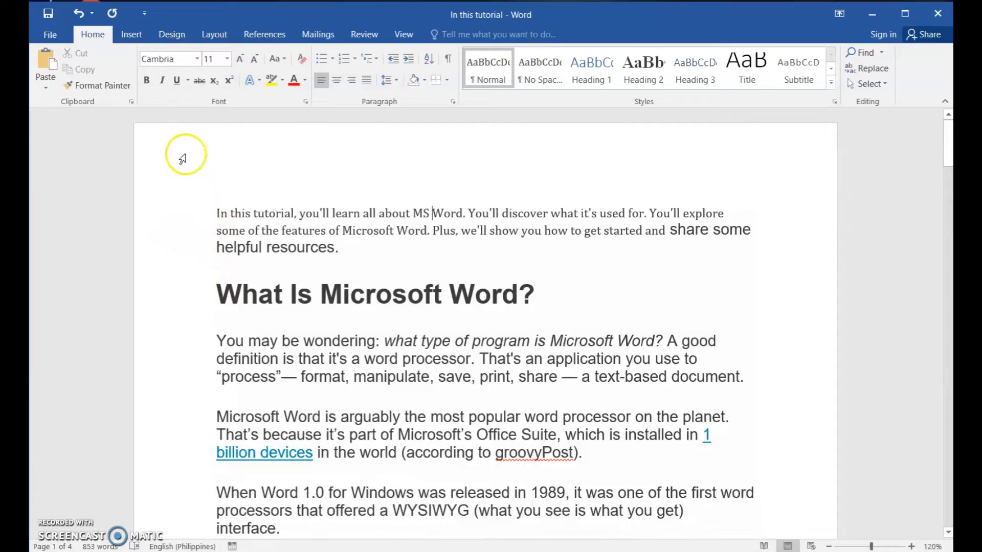
Step: Set Cambria Regular, size 12, as the default font for all documents based on the Normal template
{"action": "left_click", "coordinate": [306, 102]}
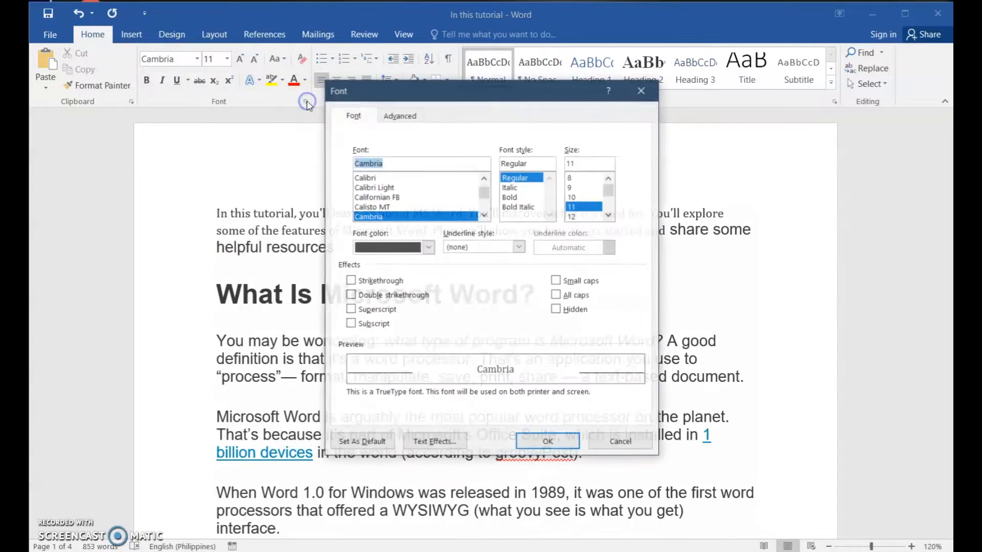
{"action": "left_click", "coordinate": [372, 207]}
{"action": "left_click", "coordinate": [368, 216]}
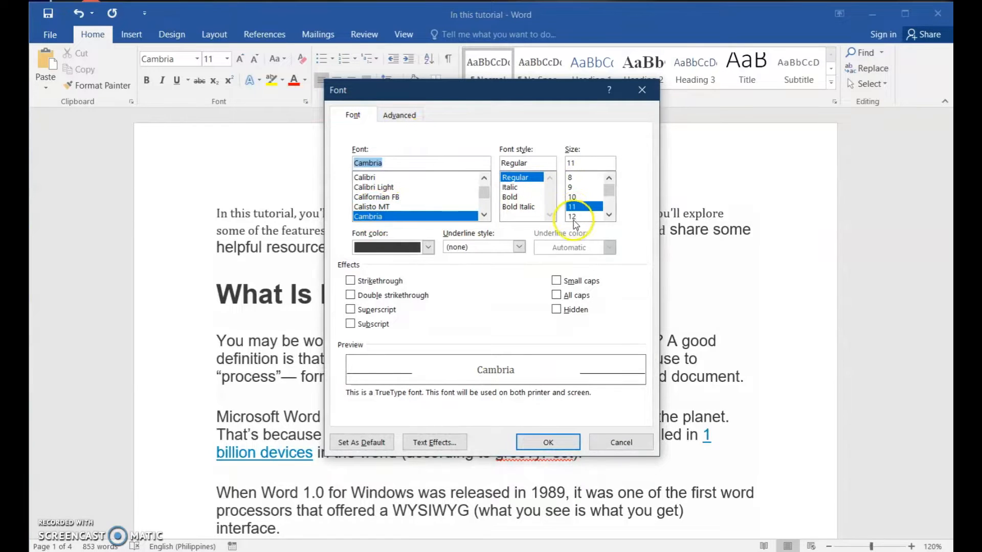
{"action": "left_click", "coordinate": [573, 217]}
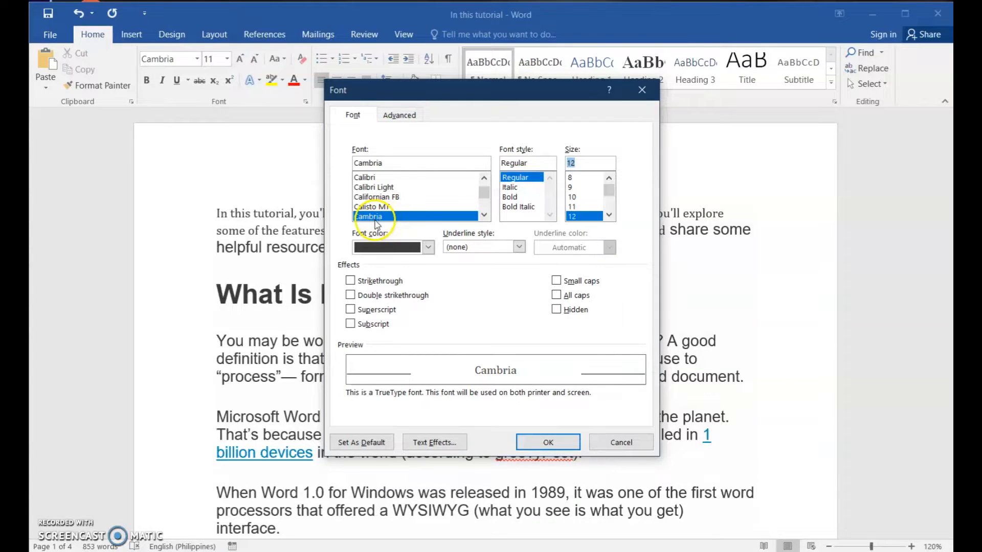
{"action": "left_click", "coordinate": [357, 444]}
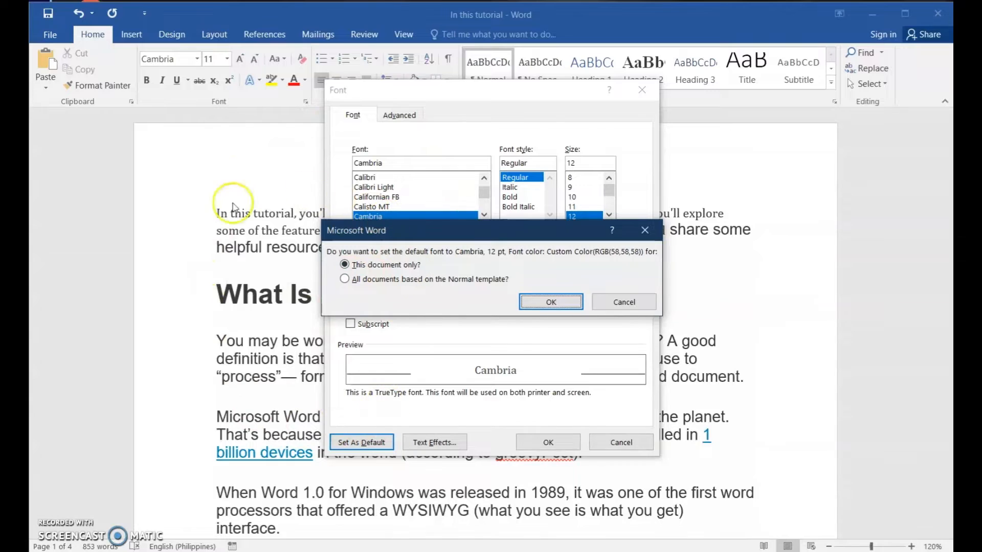
{"action": "left_click", "coordinate": [374, 346]}
{"action": "left_click", "coordinate": [374, 288]}
{"action": "left_click", "coordinate": [345, 279]}
{"action": "left_click", "coordinate": [429, 287]}
{"action": "left_click", "coordinate": [491, 286]}
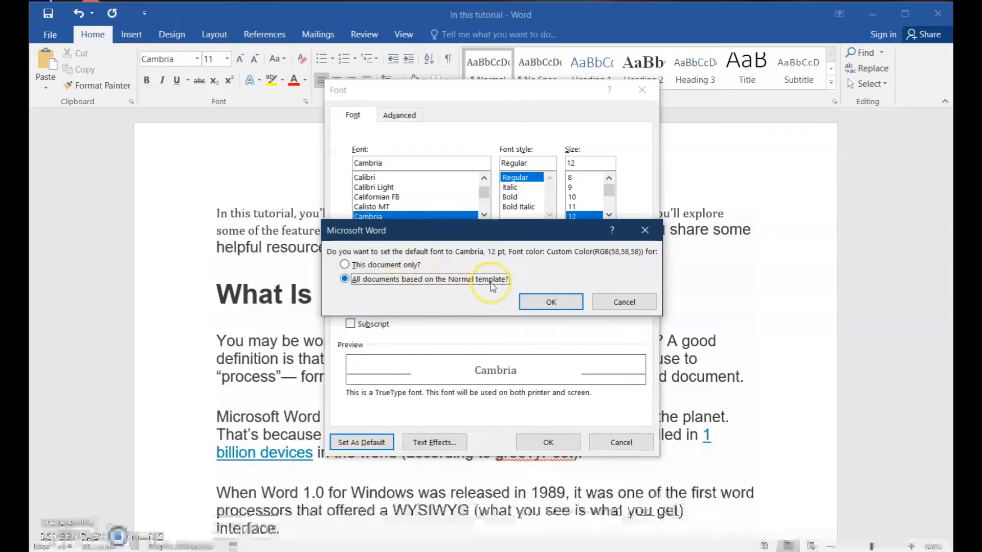
{"action": "left_click", "coordinate": [550, 302]}
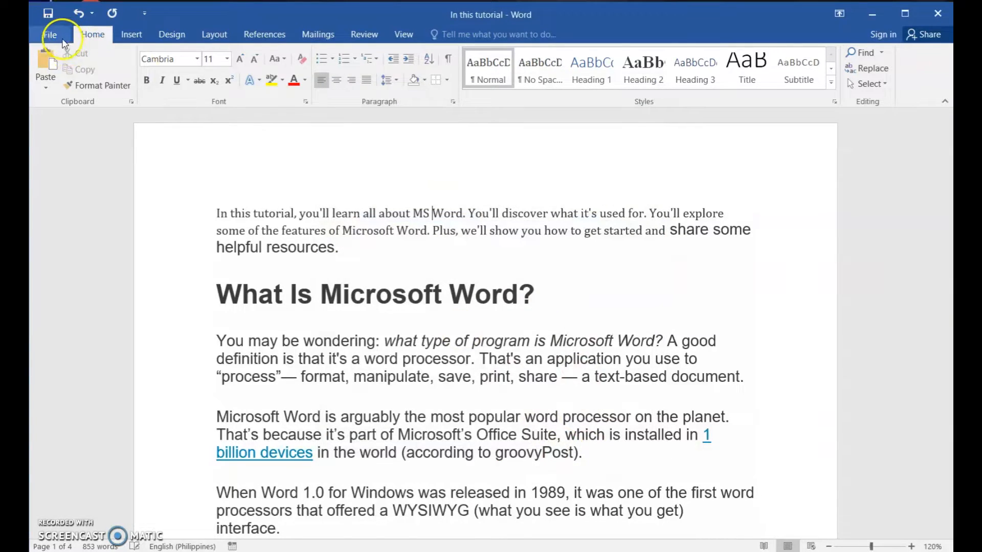
Step: Create a blank document to check its default font and size, and close it again
{"action": "left_click", "coordinate": [50, 34]}
{"action": "left_click", "coordinate": [64, 91]}
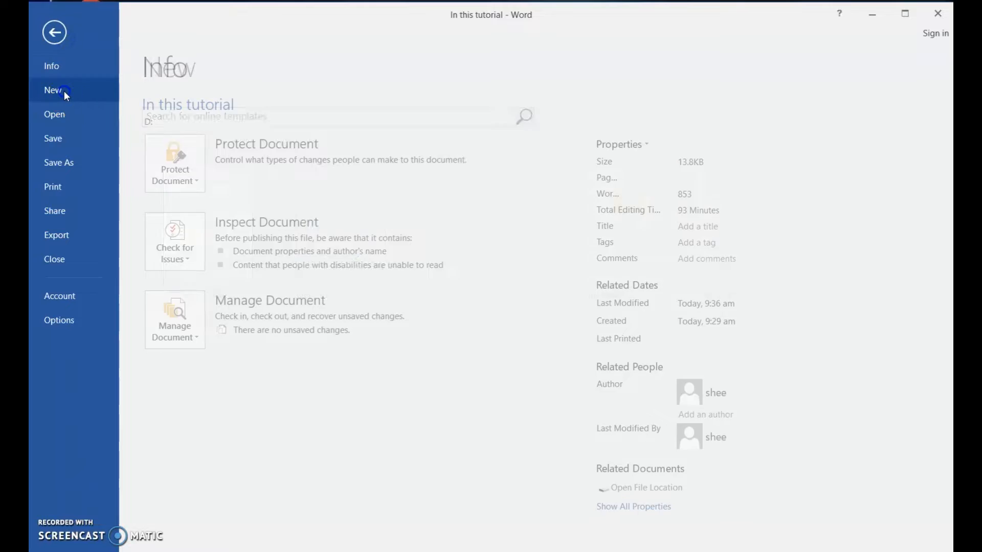
{"action": "left_click", "coordinate": [236, 249]}
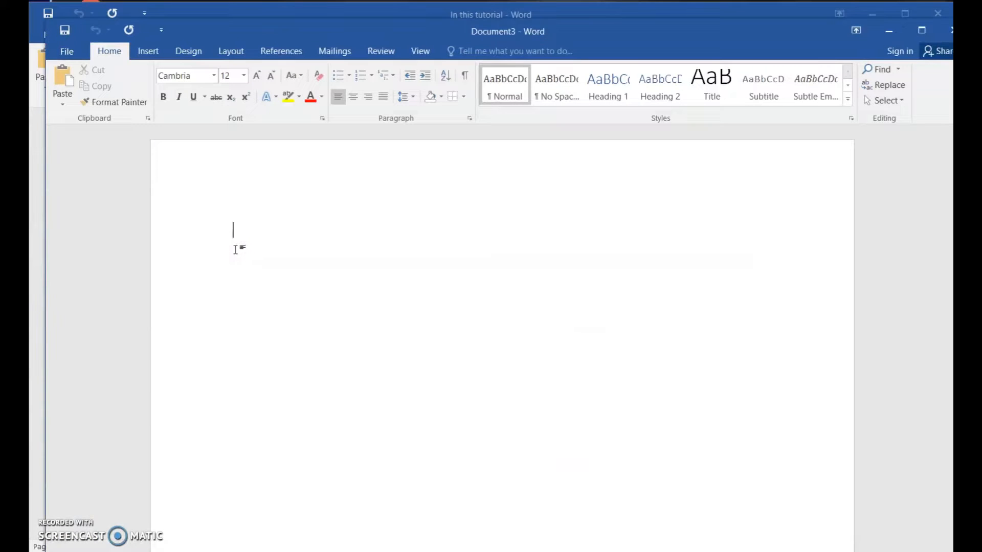
{"action": "left_click", "coordinate": [213, 76]}
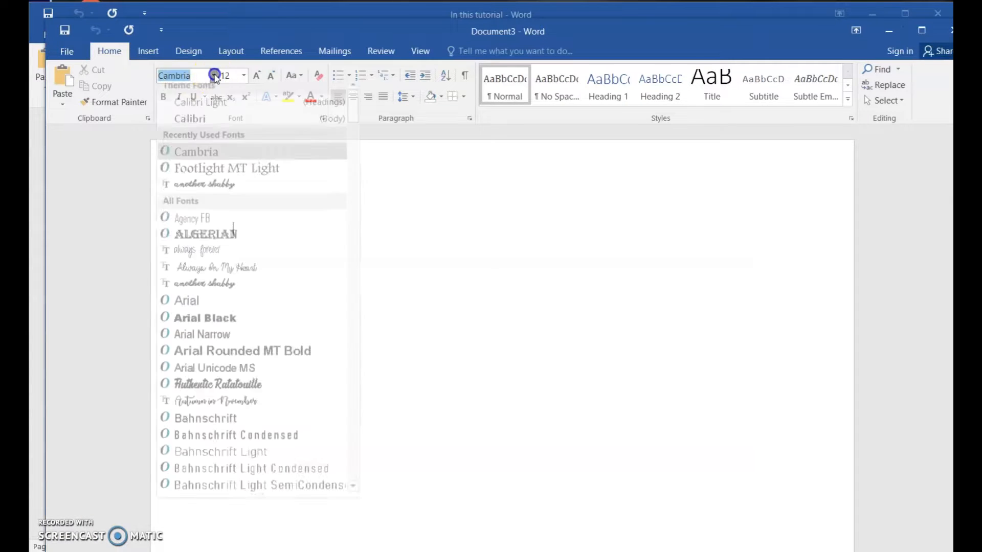
{"action": "left_click", "coordinate": [215, 75]}
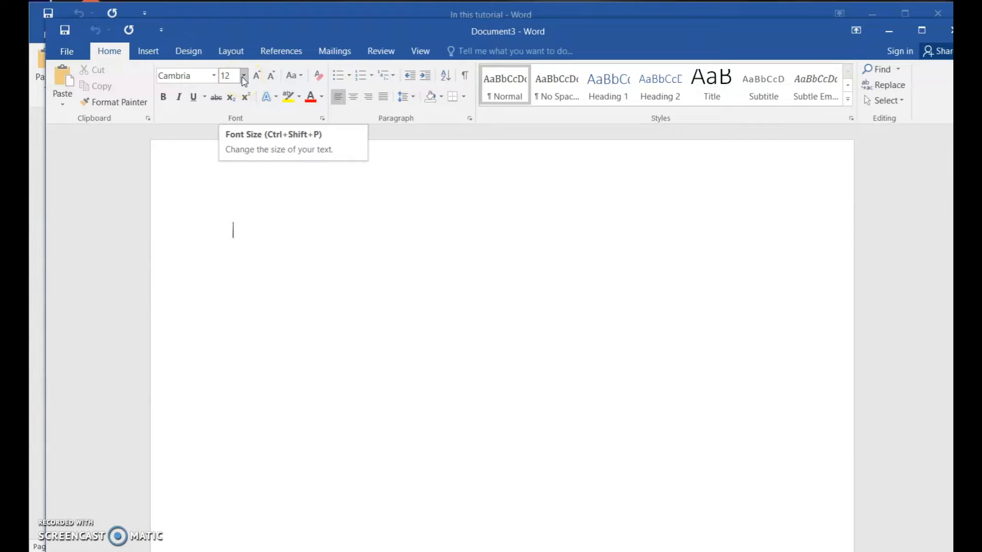
{"action": "left_click_drag", "start_coordinate": [242, 32], "coordinate": [174, 53]}
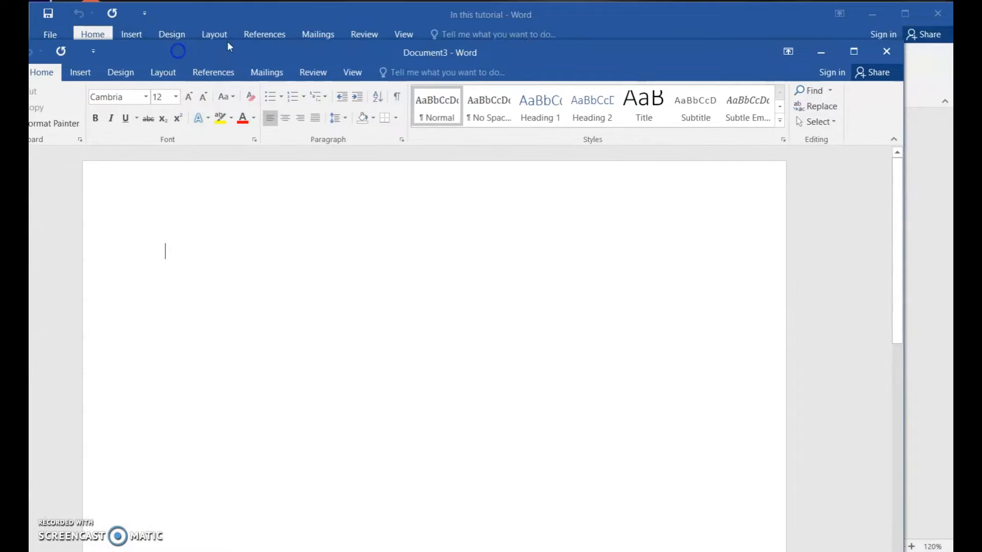
{"action": "left_click", "coordinate": [886, 51]}
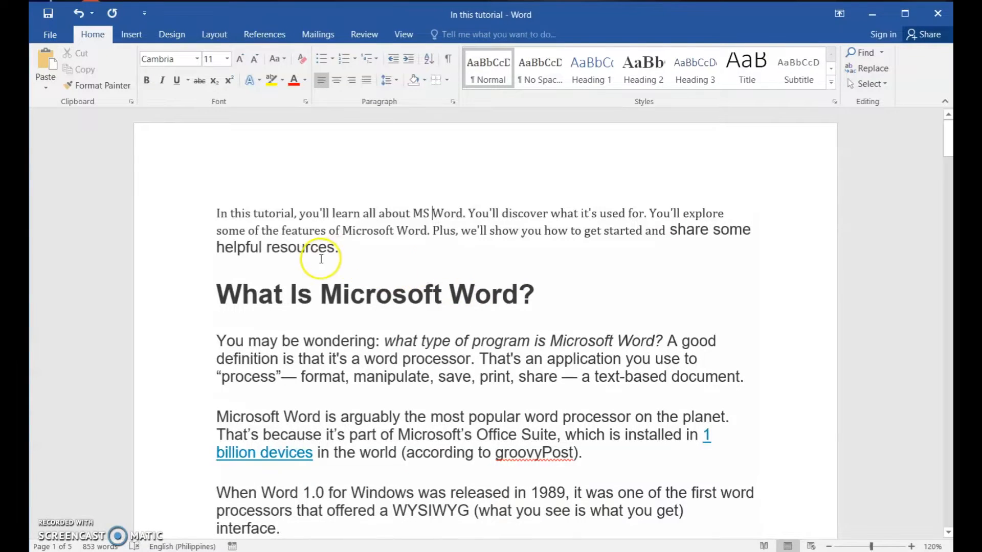
Step: Insert a column to the left of the surnames in the names table and narrow it to about a third of its width
{"action": "scroll", "coordinate": [322, 259], "scroll_direction": "down", "scroll_amount": 5}
{"action": "scroll", "coordinate": [309, 253], "scroll_direction": "down", "scroll_amount": 15}
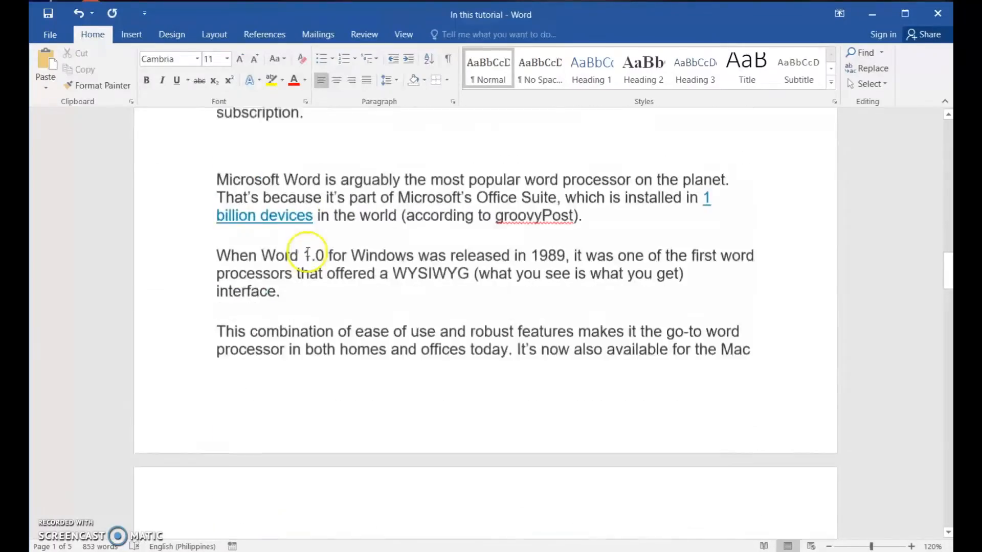
{"action": "scroll", "coordinate": [306, 248], "scroll_direction": "down", "scroll_amount": 8}
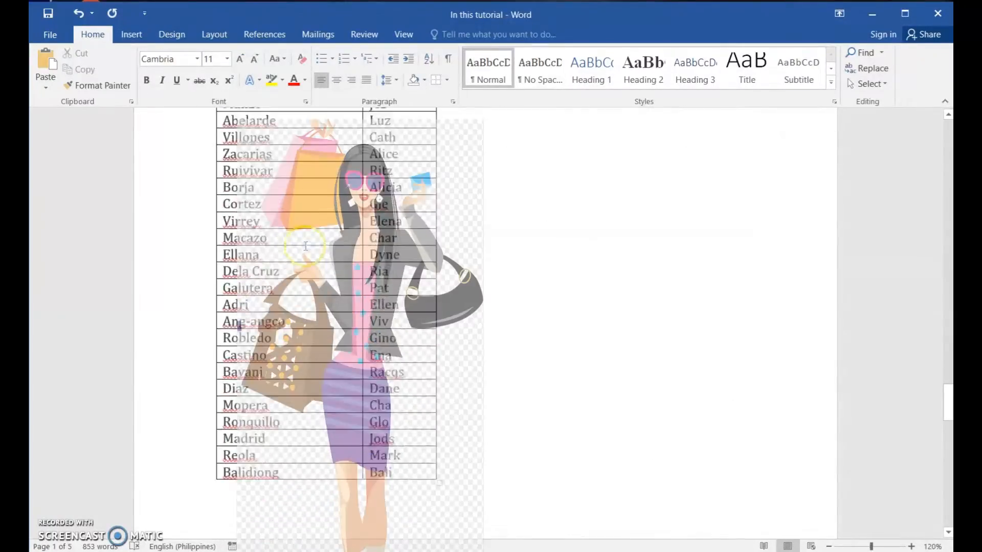
{"action": "scroll", "coordinate": [303, 252], "scroll_direction": "up", "scroll_amount": 3}
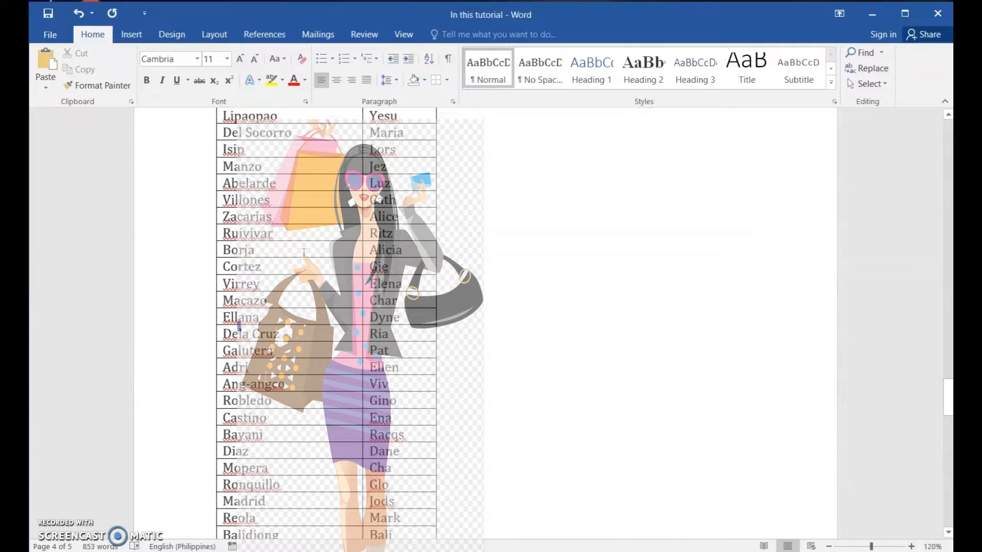
{"action": "scroll", "coordinate": [304, 252], "scroll_direction": "up", "scroll_amount": 1}
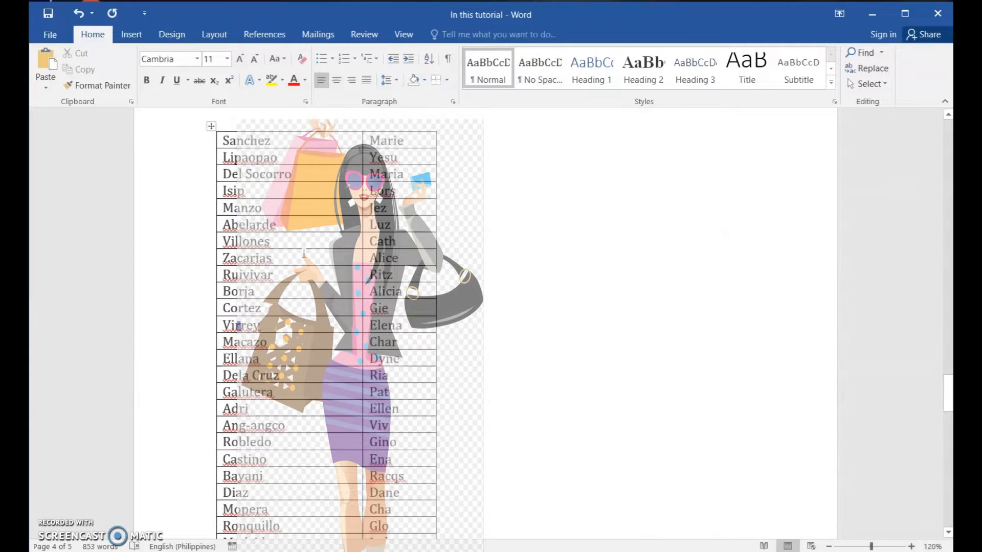
{"action": "right_click", "coordinate": [226, 142]}
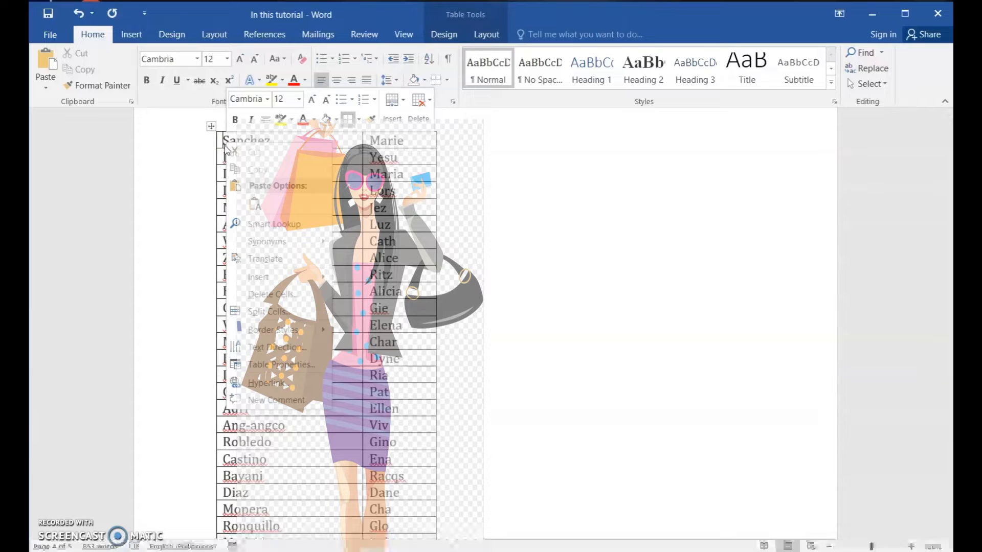
{"action": "mouse_move", "coordinate": [285, 278]}
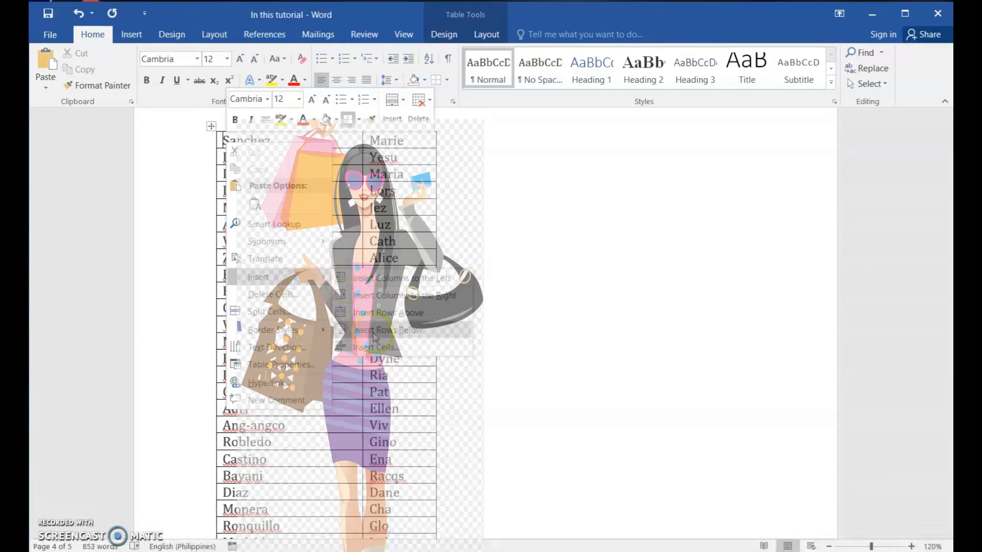
{"action": "left_click", "coordinate": [392, 279]}
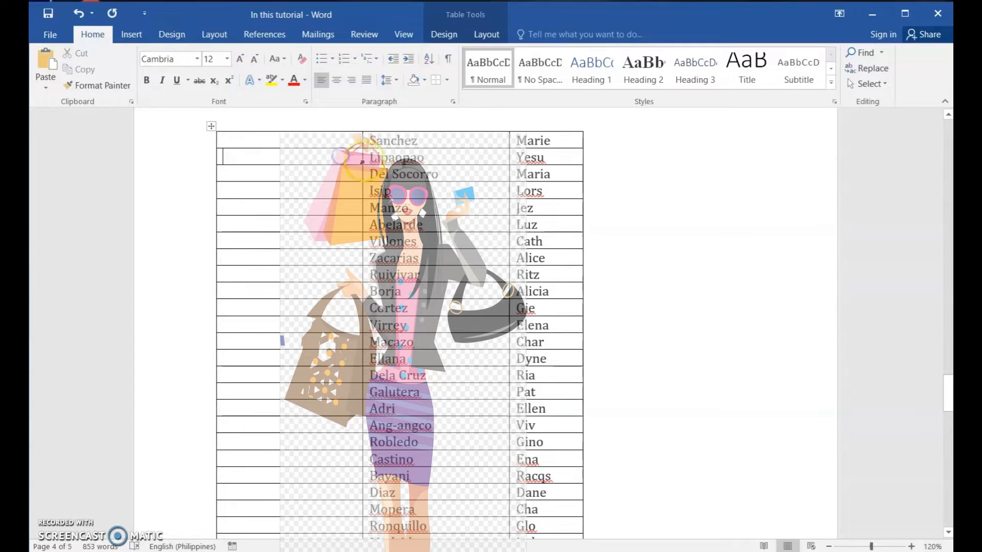
{"action": "left_click_drag", "start_coordinate": [362, 158], "coordinate": [261, 171]}
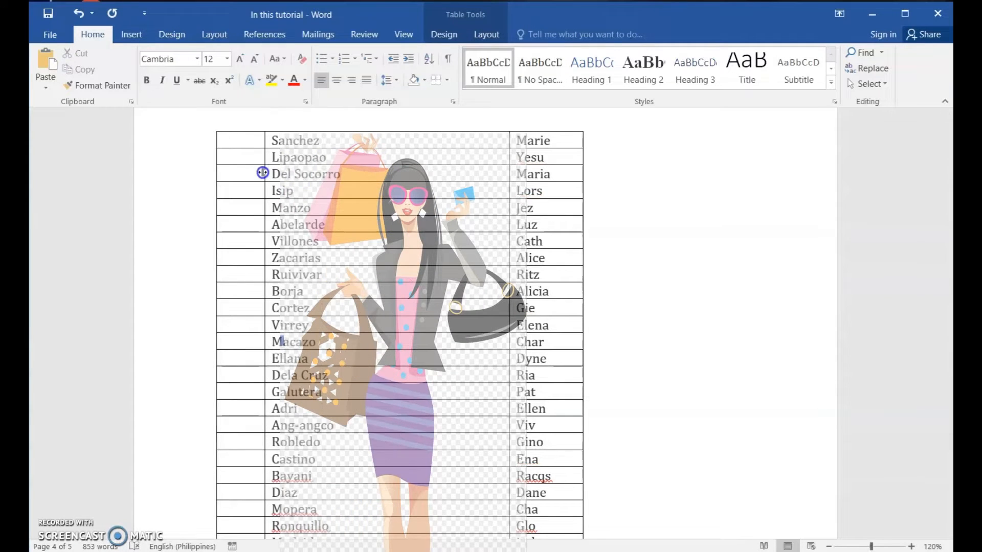
Step: Narrow the surname and first-name columns of the names table to just fit their text
{"action": "left_click_drag", "start_coordinate": [507, 159], "coordinate": [362, 161]}
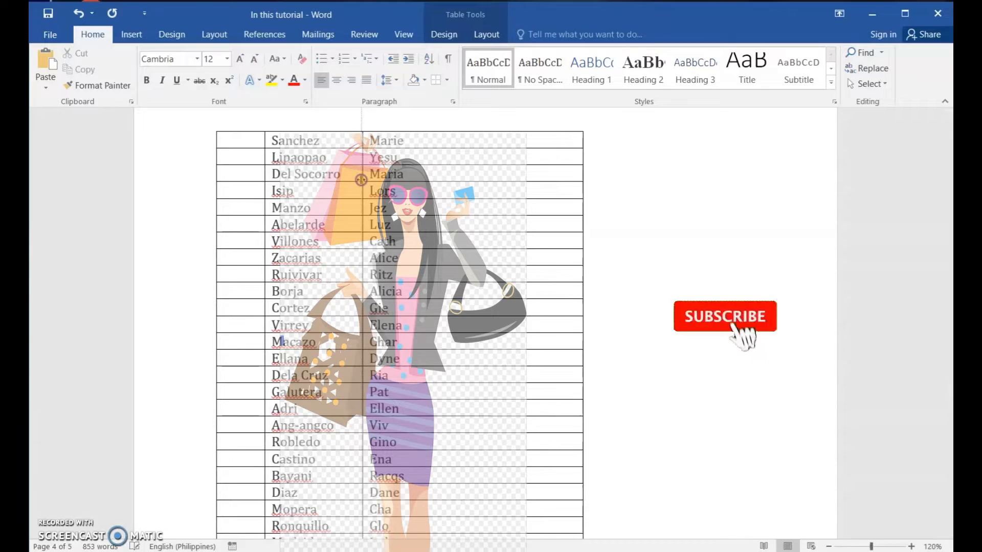
{"action": "left_click_drag", "start_coordinate": [582, 169], "coordinate": [419, 196]}
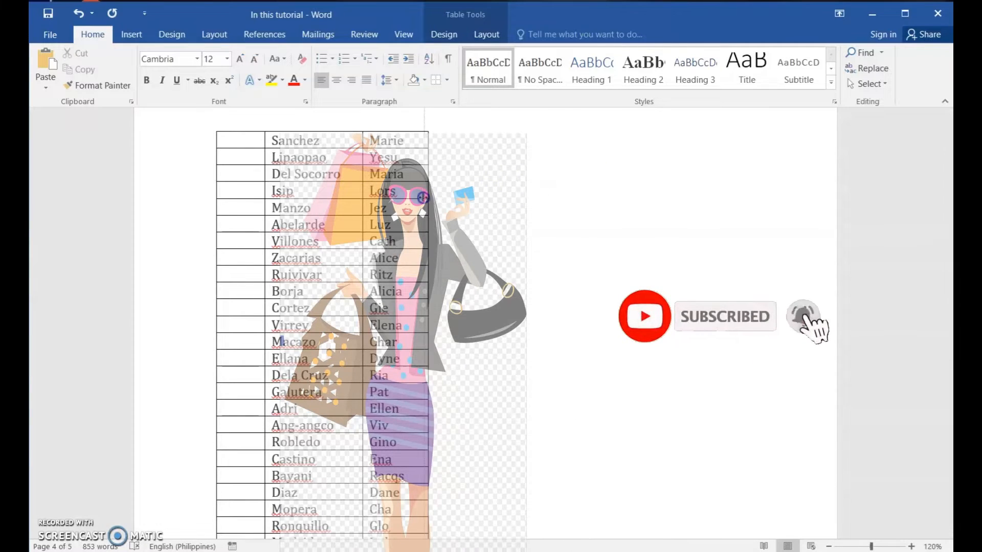
Step: Enter 1 and 2 by hand in the first two cells of the empty first column and clear them again
{"action": "left_click", "coordinate": [237, 142]}
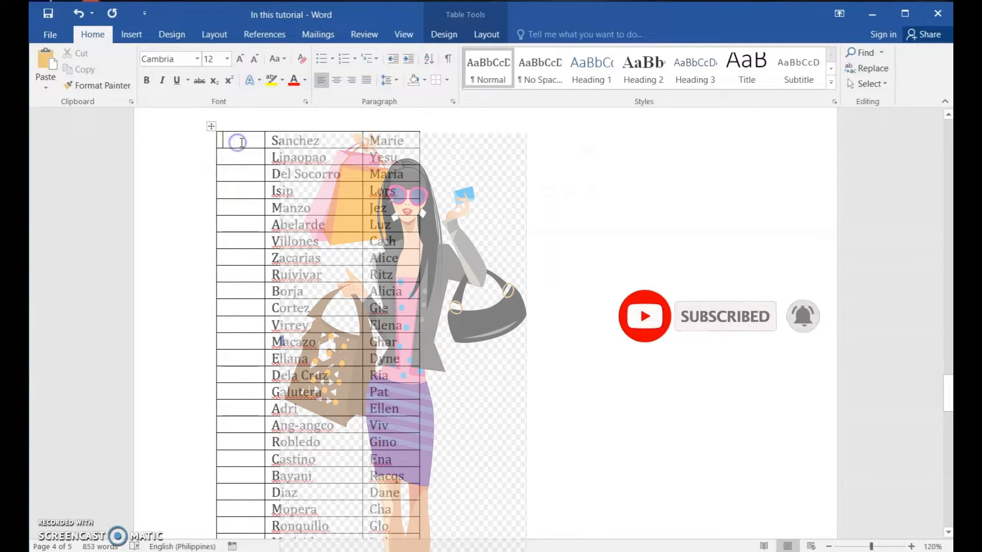
{"action": "type", "text": "1"}
{"action": "key", "text": "Down"}
{"action": "type", "text": "2"}
{"action": "left_click", "coordinate": [251, 174]}
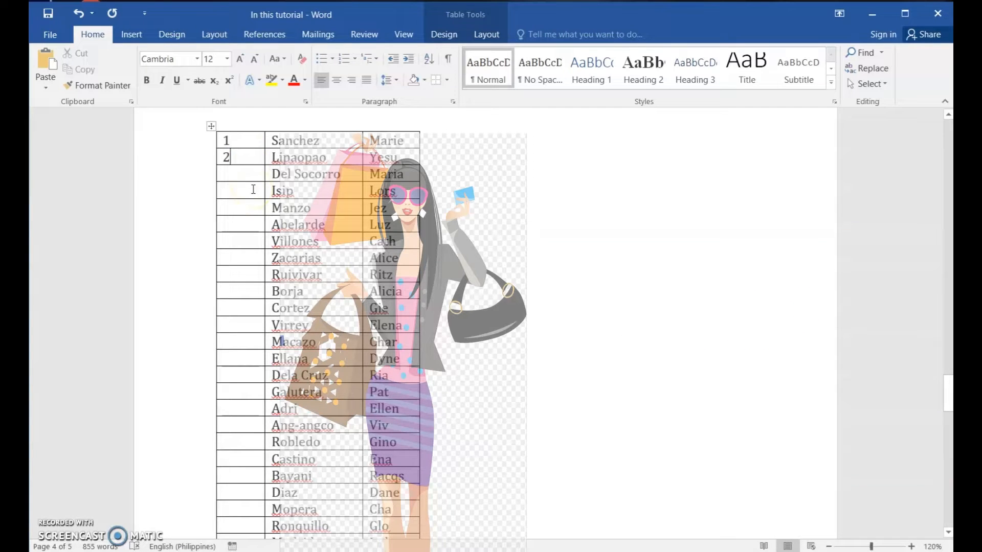
{"action": "scroll", "coordinate": [271, 348], "scroll_direction": "down", "scroll_amount": 7}
{"action": "scroll", "coordinate": [286, 376], "scroll_direction": "up", "scroll_amount": 4}
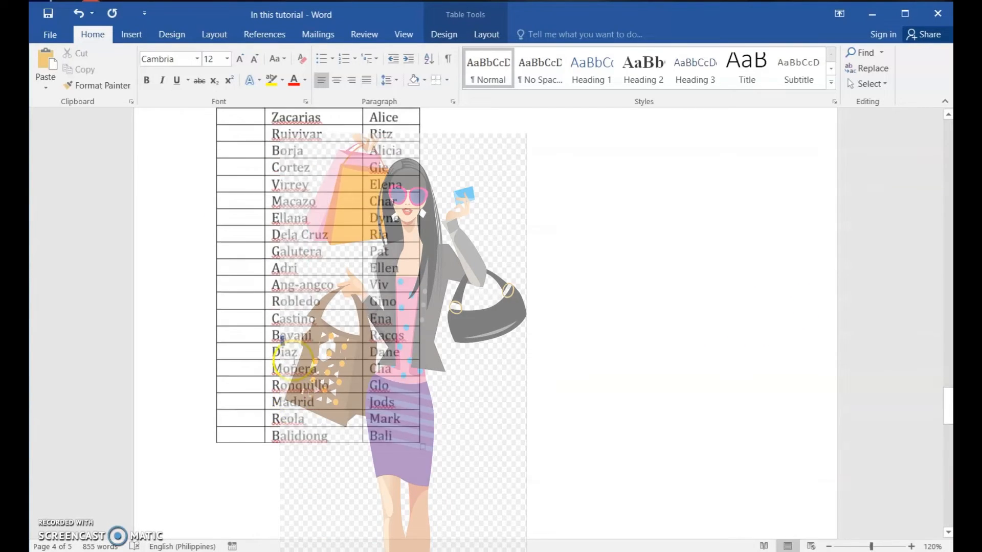
{"action": "scroll", "coordinate": [294, 361], "scroll_direction": "up", "scroll_amount": 3}
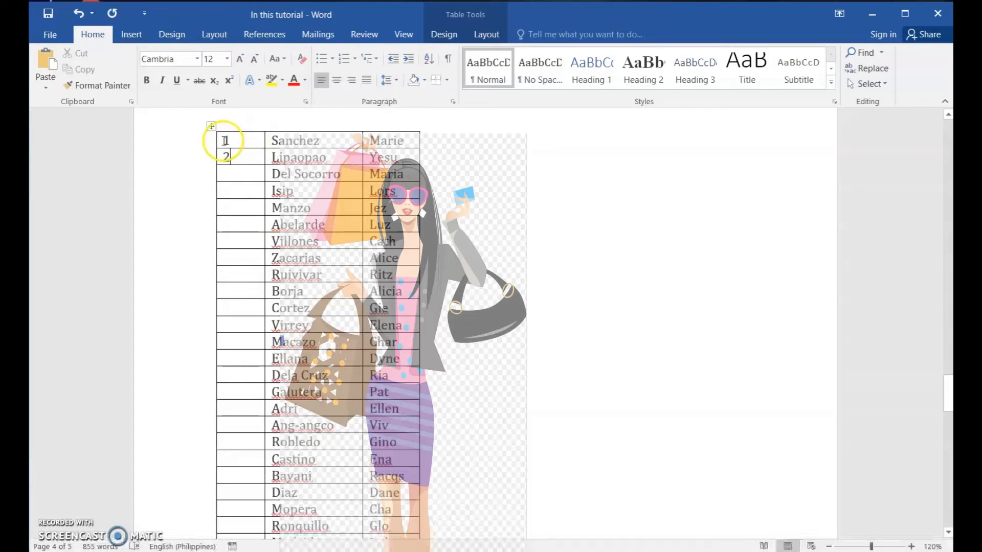
{"action": "left_click_drag", "start_coordinate": [223, 140], "coordinate": [230, 167]}
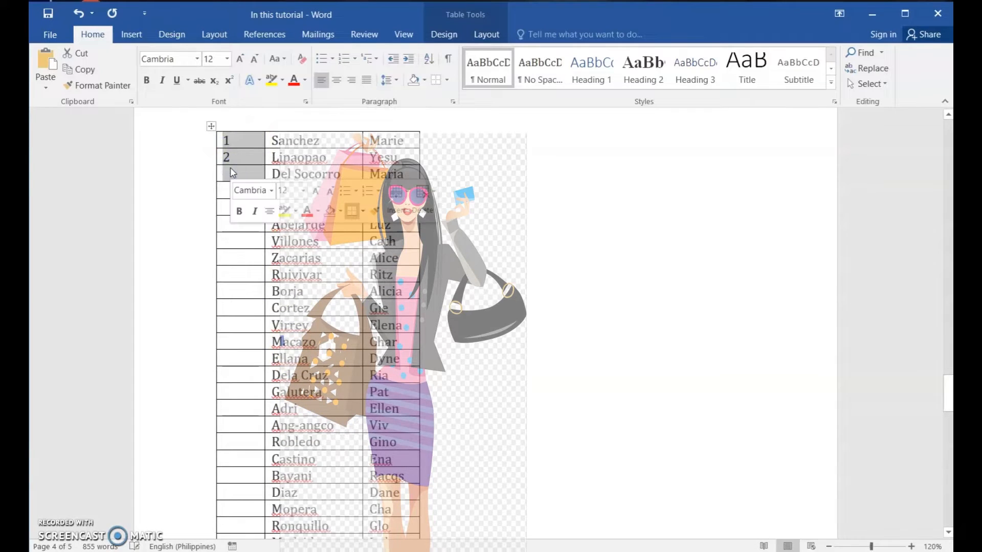
{"action": "key", "text": "Delete"}
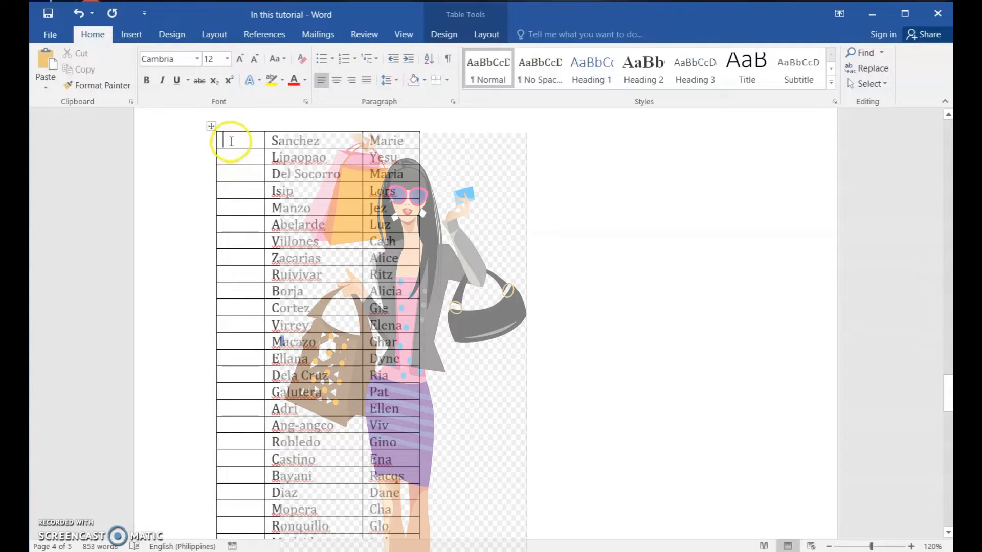
Step: Number every row of the names table by applying the 1. 2. 3. number format to the whole empty first column
{"action": "left_click_drag", "start_coordinate": [230, 141], "coordinate": [244, 442]}
{"action": "scroll", "coordinate": [244, 442], "scroll_direction": "up", "scroll_amount": 4}
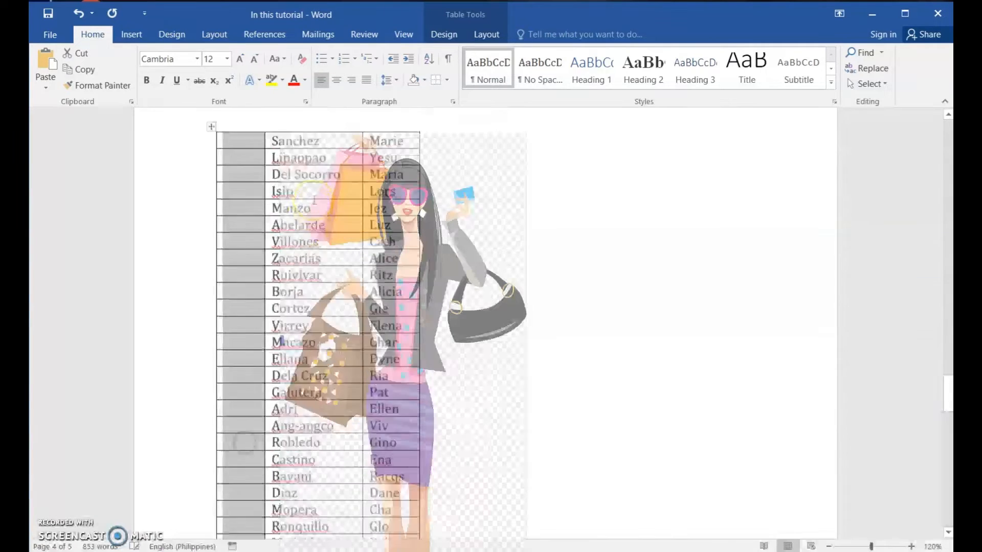
{"action": "left_click", "coordinate": [355, 59]}
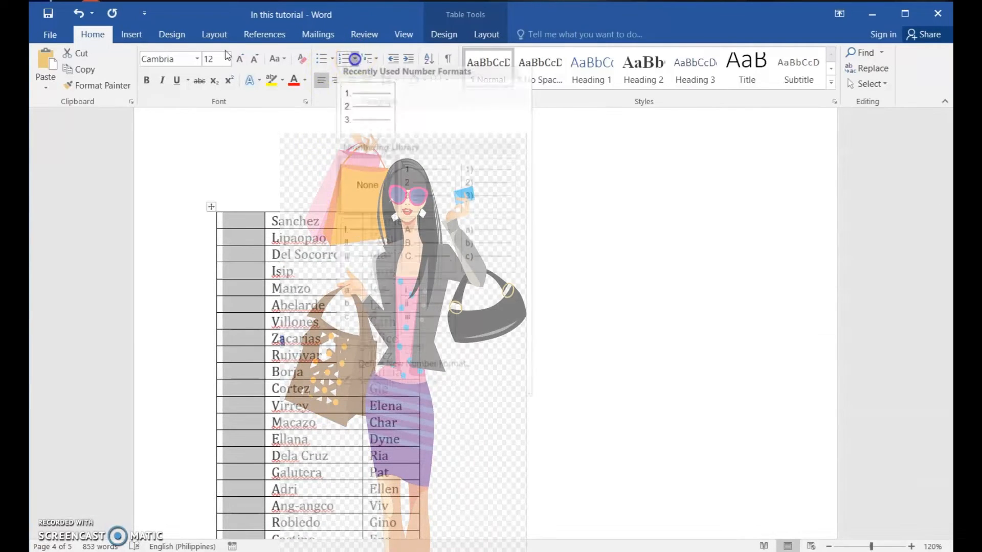
{"action": "left_click", "coordinate": [365, 118]}
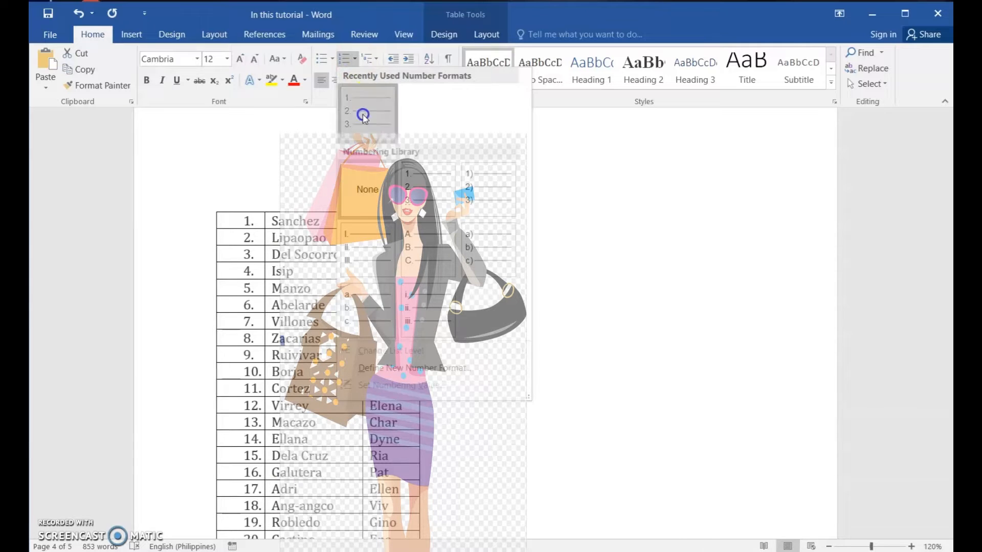
{"action": "scroll", "coordinate": [282, 341], "scroll_direction": "down", "scroll_amount": 6}
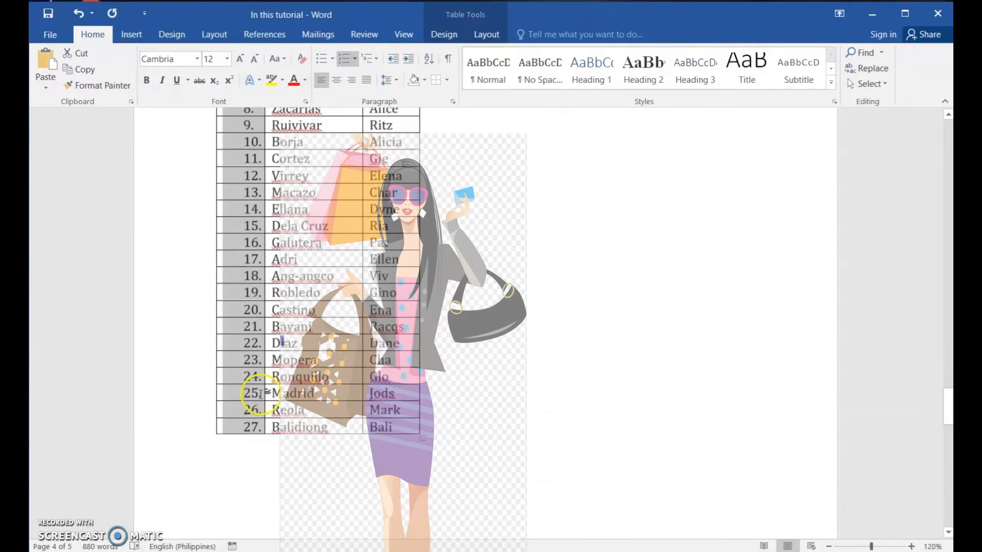
{"action": "scroll", "coordinate": [253, 262], "scroll_direction": "up", "scroll_amount": 4}
{"action": "scroll", "coordinate": [253, 262], "scroll_direction": "up", "scroll_amount": 2}
{"action": "left_click", "coordinate": [552, 272]}
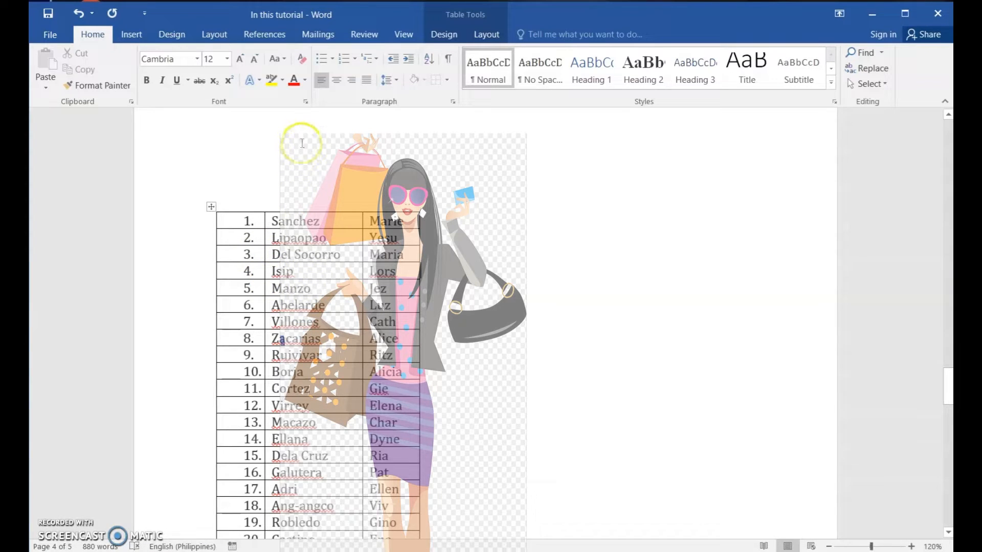
{"action": "left_click", "coordinate": [355, 60]}
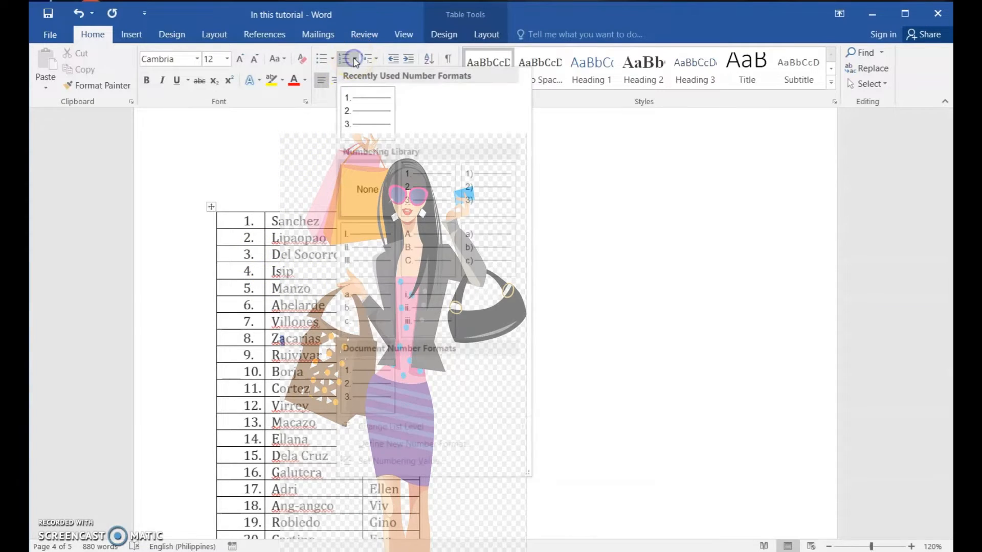
{"action": "left_click", "coordinate": [674, 275]}
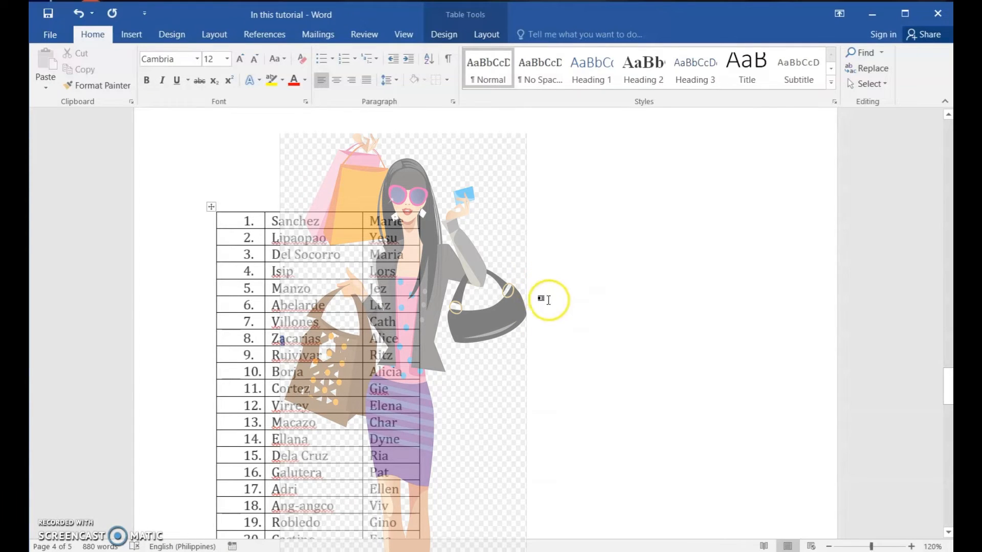
Step: Look through the body text on the document's first pages to examine how its paragraphs are spread across the pages
{"action": "scroll", "coordinate": [556, 280], "scroll_direction": "up", "scroll_amount": 10}
{"action": "scroll", "coordinate": [556, 281], "scroll_direction": "up", "scroll_amount": 10}
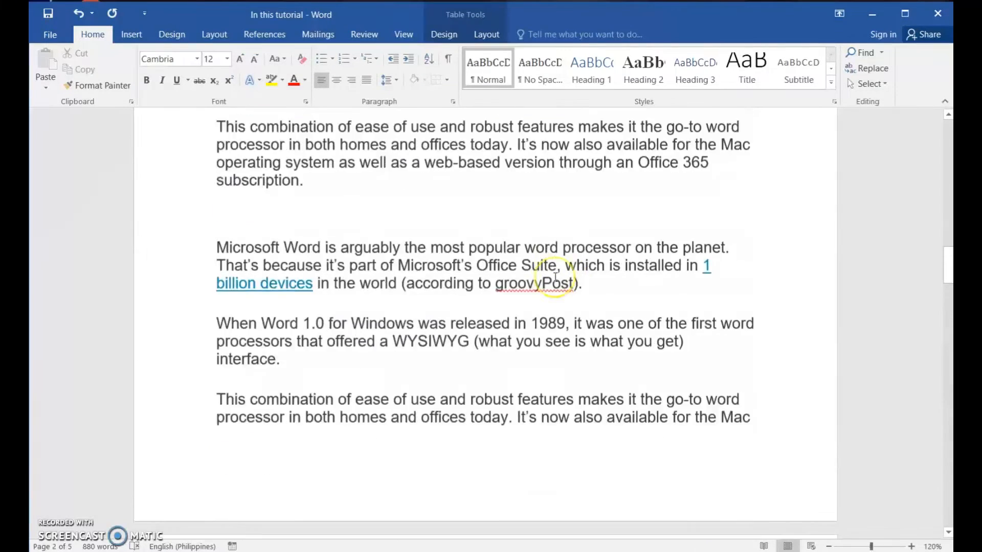
{"action": "scroll", "coordinate": [556, 278], "scroll_direction": "up", "scroll_amount": 7}
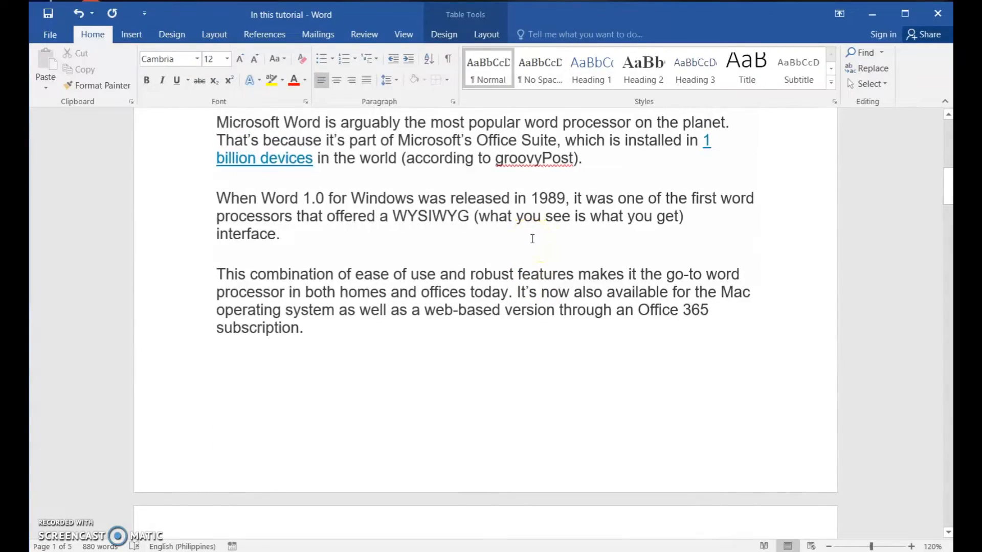
{"action": "scroll", "coordinate": [532, 238], "scroll_direction": "up", "scroll_amount": 10}
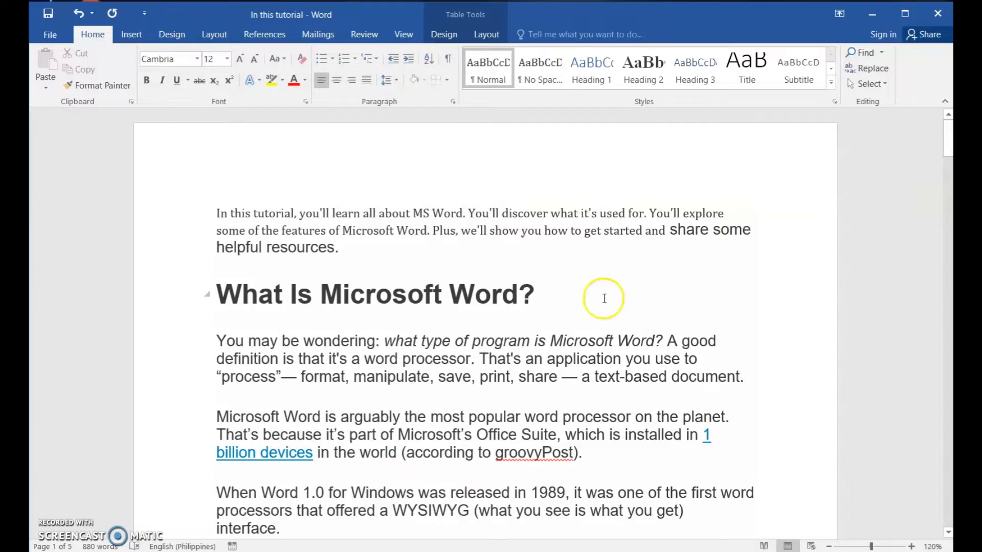
{"action": "scroll", "coordinate": [440, 231], "scroll_direction": "down", "scroll_amount": 10}
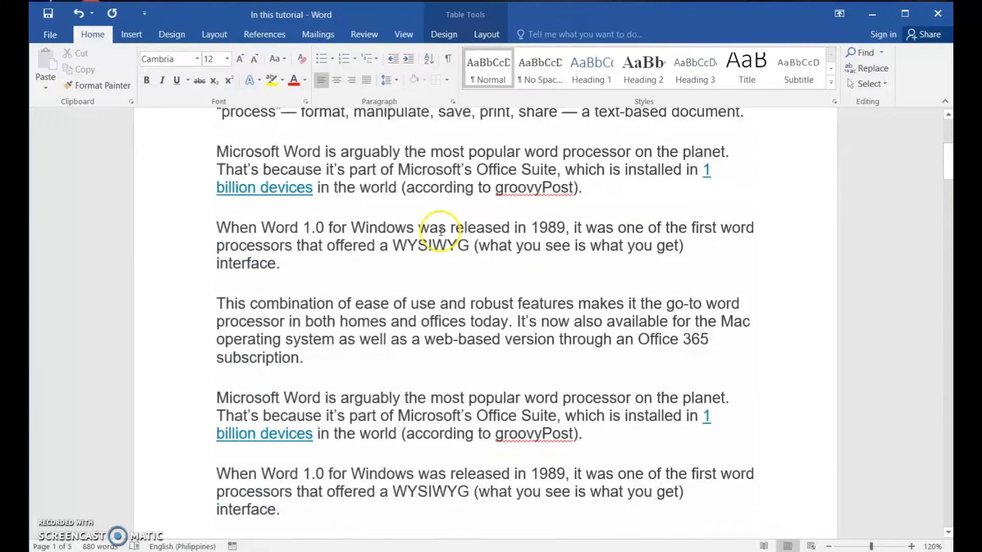
{"action": "scroll", "coordinate": [441, 238], "scroll_direction": "up", "scroll_amount": 10}
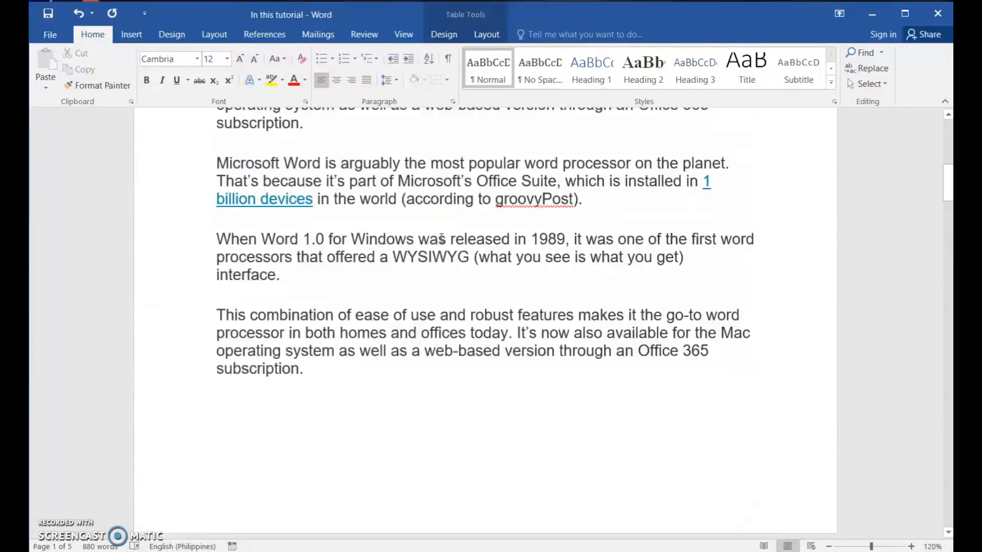
{"action": "scroll", "coordinate": [443, 231], "scroll_direction": "down", "scroll_amount": 1}
{"action": "scroll", "coordinate": [443, 231], "scroll_direction": "down", "scroll_amount": 12}
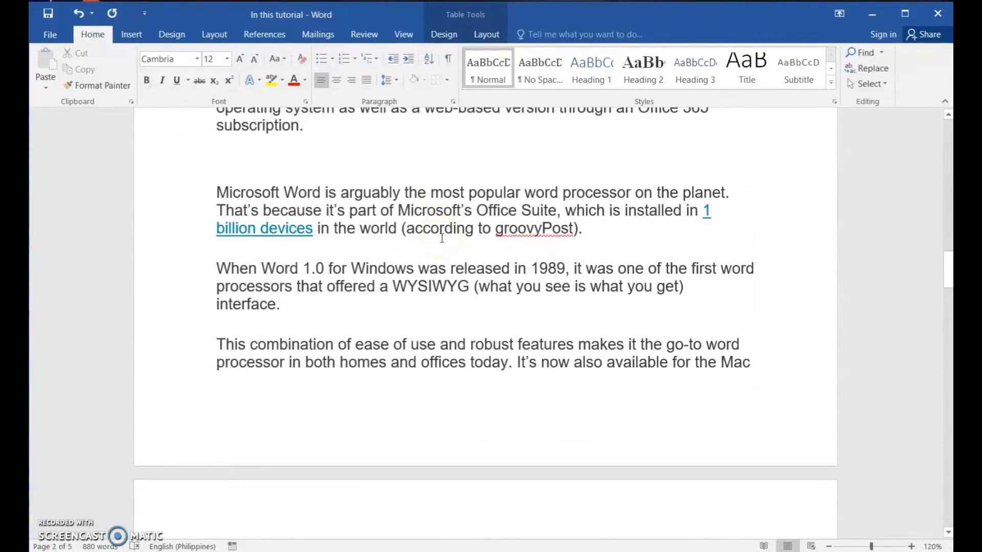
{"action": "scroll", "coordinate": [511, 220], "scroll_direction": "up", "scroll_amount": 10}
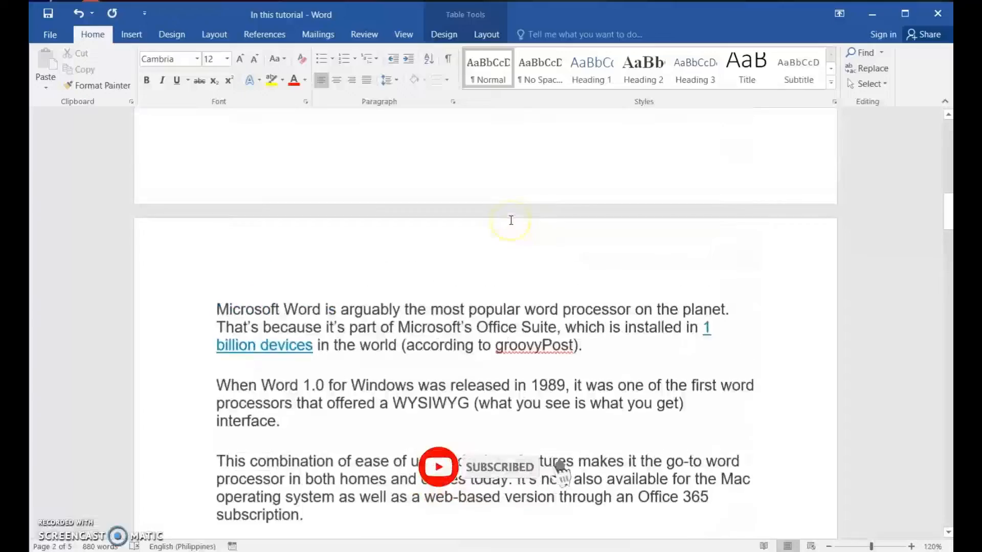
{"action": "scroll", "coordinate": [511, 220], "scroll_direction": "up", "scroll_amount": 5}
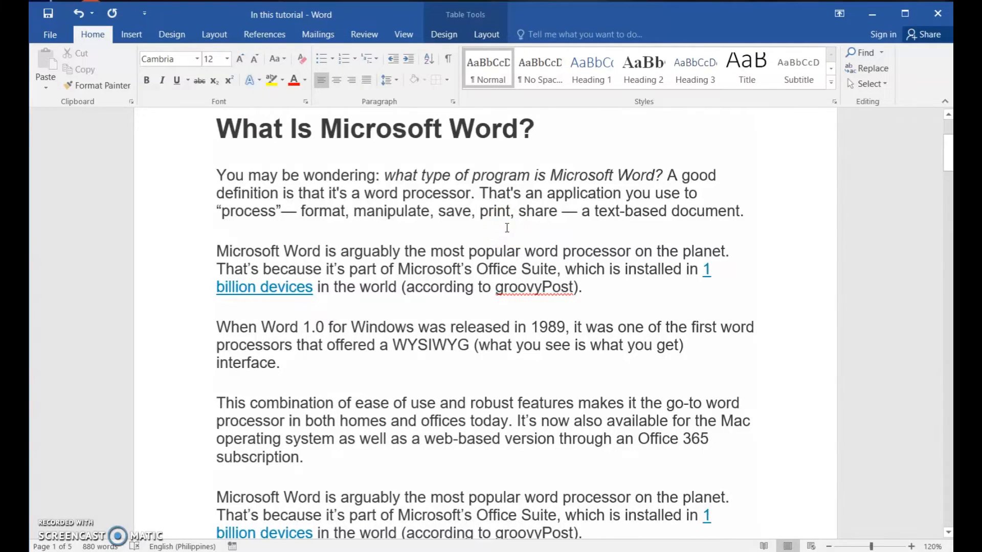
{"action": "scroll", "coordinate": [506, 227], "scroll_direction": "down", "scroll_amount": 5}
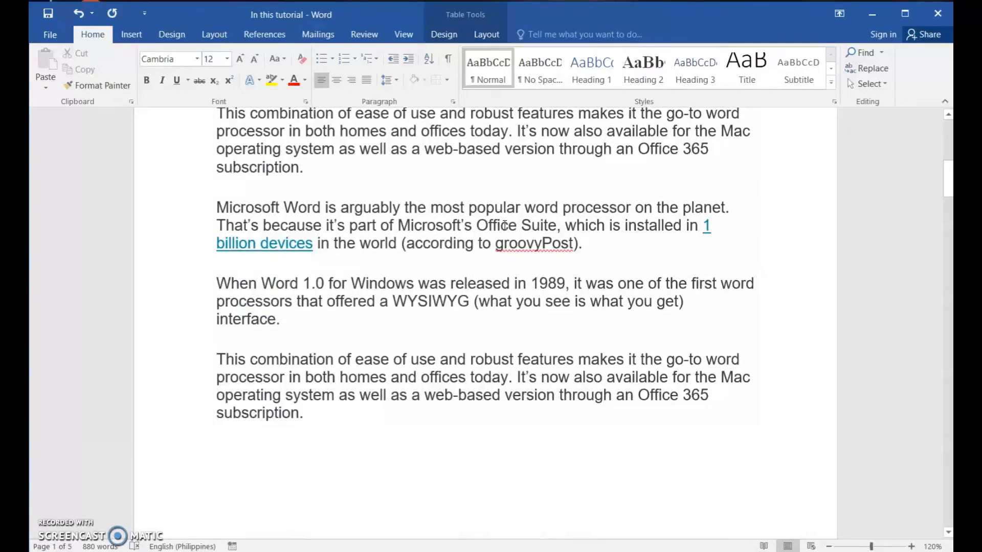
{"action": "scroll", "coordinate": [504, 225], "scroll_direction": "up", "scroll_amount": 6}
{"action": "scroll", "coordinate": [517, 218], "scroll_direction": "down", "scroll_amount": 3}
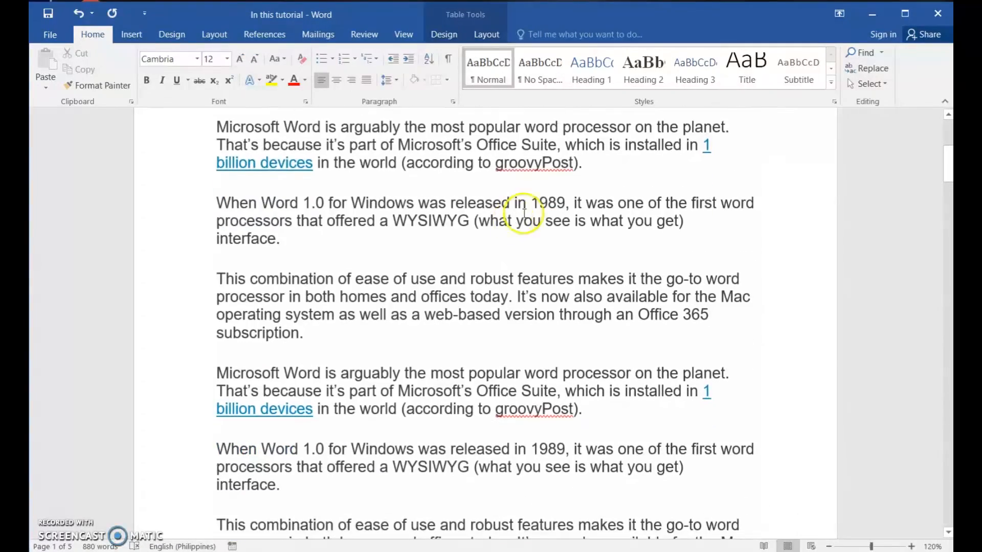
{"action": "scroll", "coordinate": [414, 220], "scroll_direction": "up", "scroll_amount": 3}
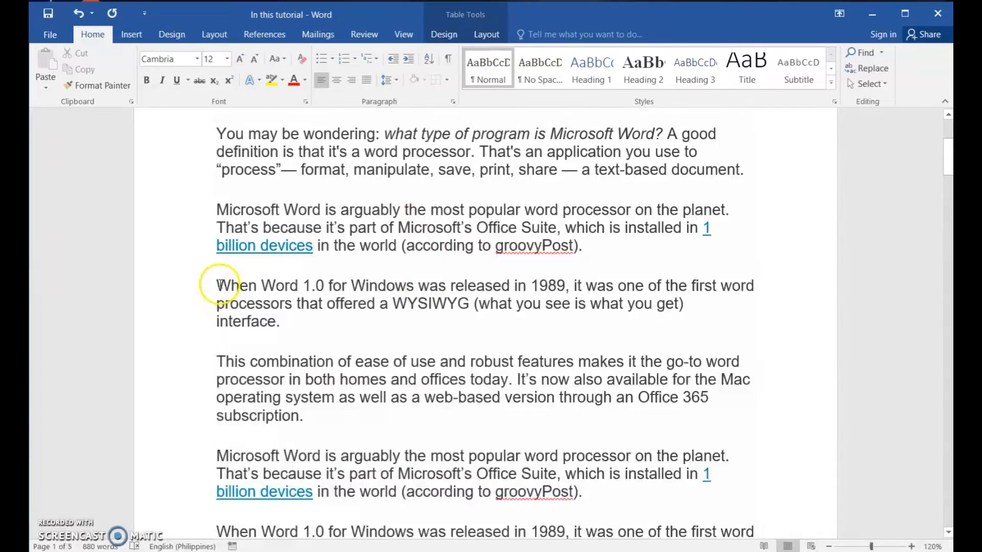
Step: Insert a Next Page section break before the first paragraph beginning "When Word 1.0 for Windows" on page 1
{"action": "left_click_drag", "start_coordinate": [219, 285], "coordinate": [316, 318]}
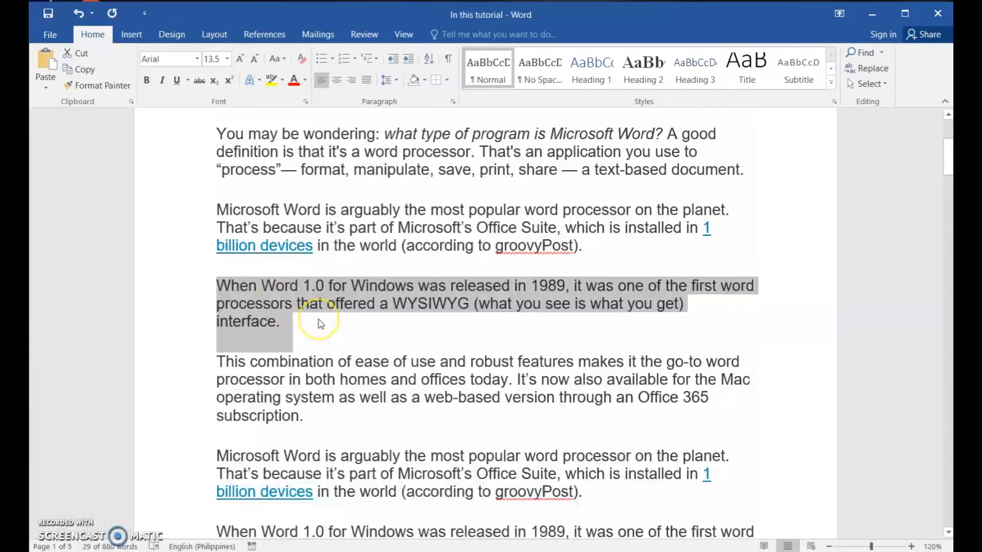
{"action": "left_click", "coordinate": [262, 332]}
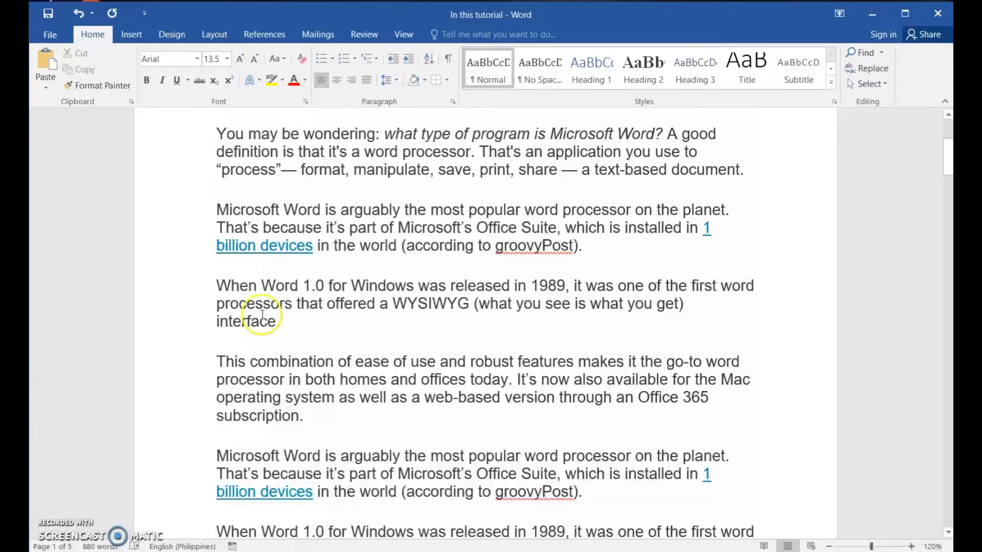
{"action": "scroll", "coordinate": [260, 322], "scroll_direction": "down", "scroll_amount": 5}
{"action": "scroll", "coordinate": [280, 325], "scroll_direction": "up", "scroll_amount": 6}
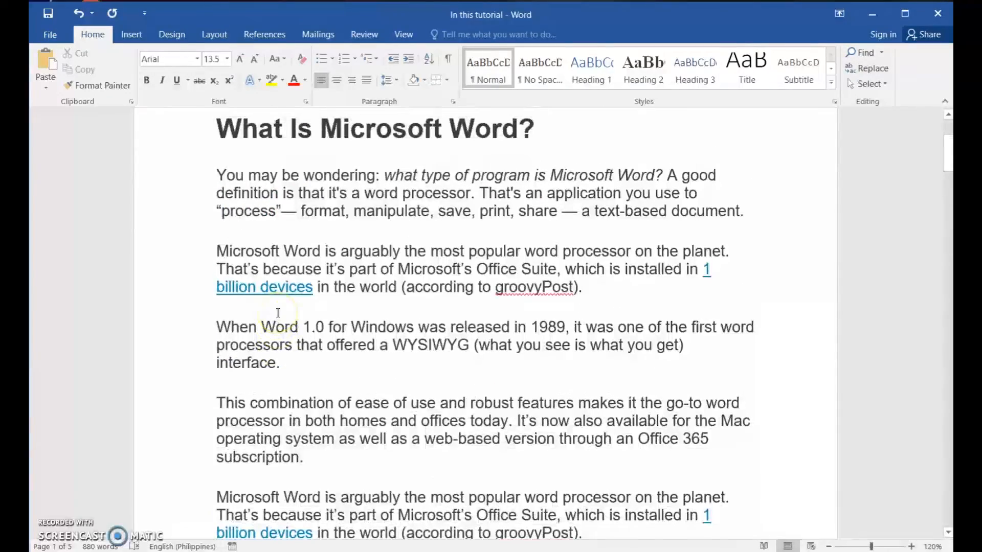
{"action": "scroll", "coordinate": [277, 313], "scroll_direction": "down", "scroll_amount": 1}
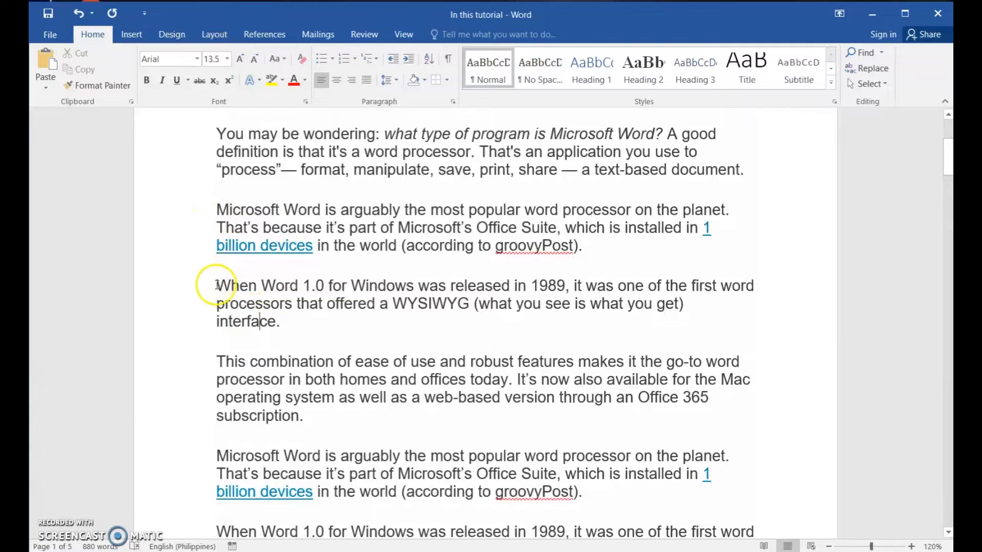
{"action": "left_click", "coordinate": [217, 286]}
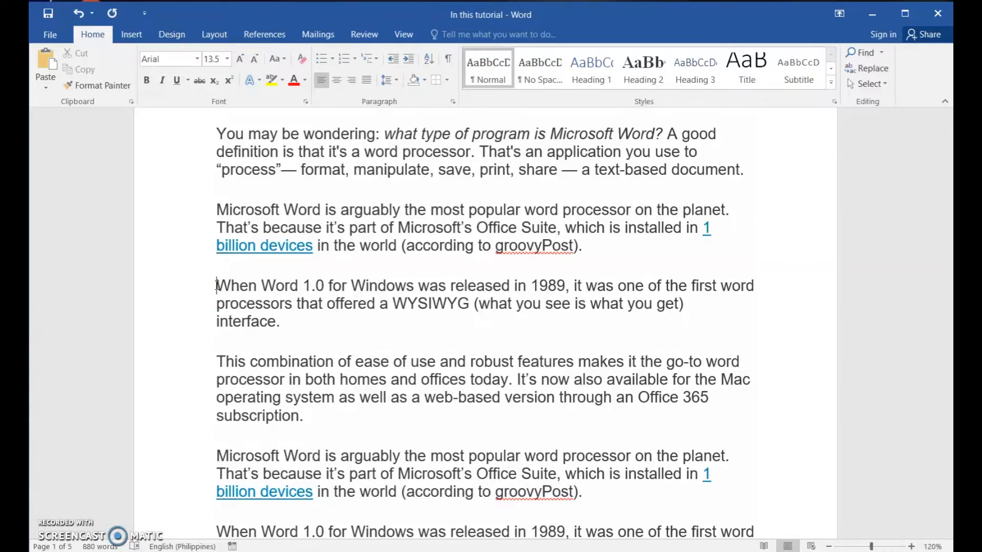
{"action": "left_click", "coordinate": [214, 36]}
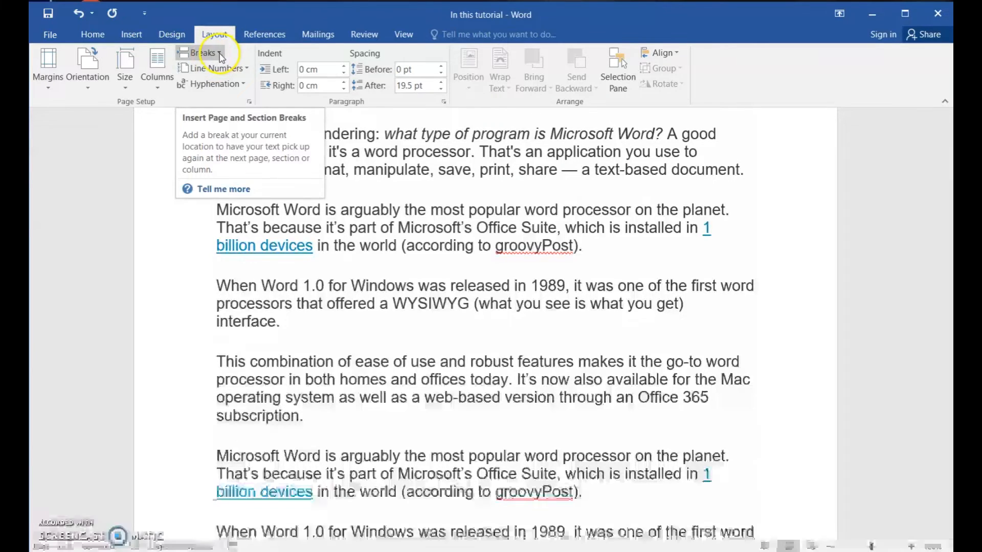
{"action": "left_click", "coordinate": [220, 55]}
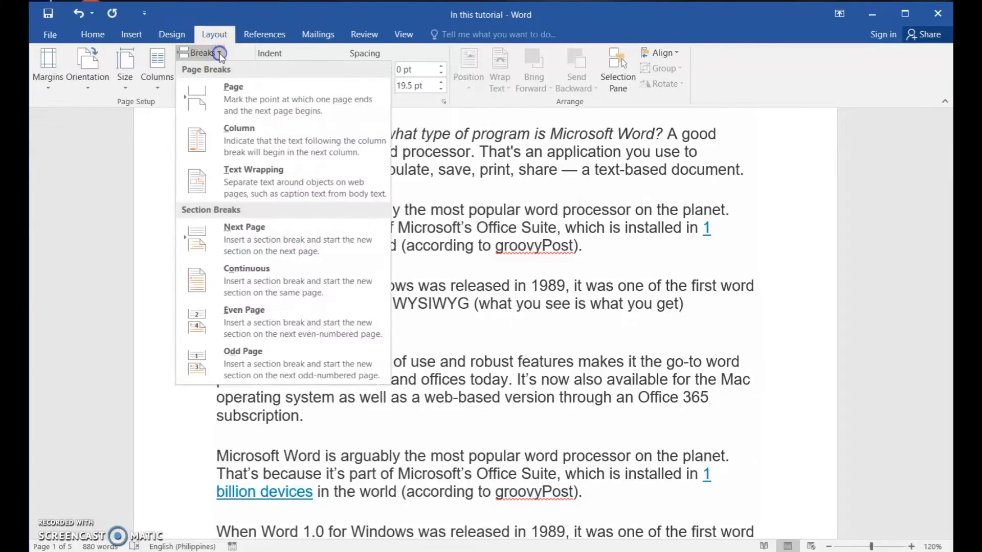
{"action": "left_click", "coordinate": [238, 240]}
{"action": "scroll", "coordinate": [263, 276], "scroll_direction": "down", "scroll_amount": 6}
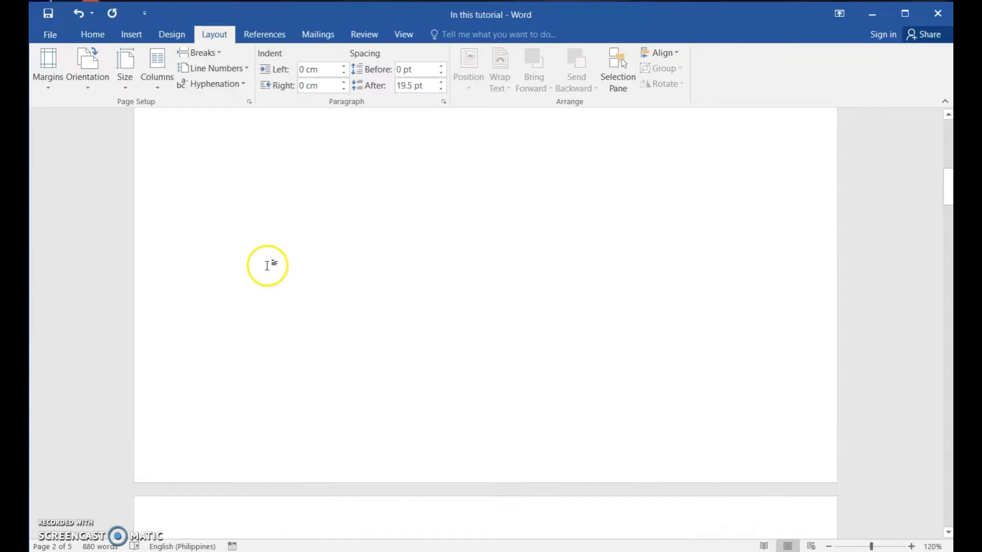
{"action": "scroll", "coordinate": [269, 255], "scroll_direction": "down", "scroll_amount": 15}
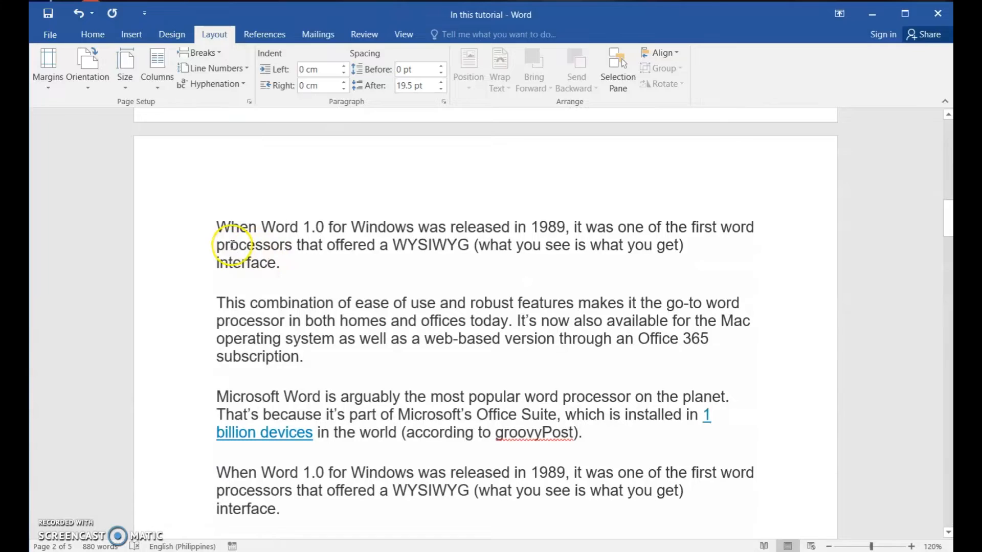
Step: Insert a Next Page section break before the paragraph beginning "This combination of ease of use" on page 2
{"action": "left_click", "coordinate": [214, 300]}
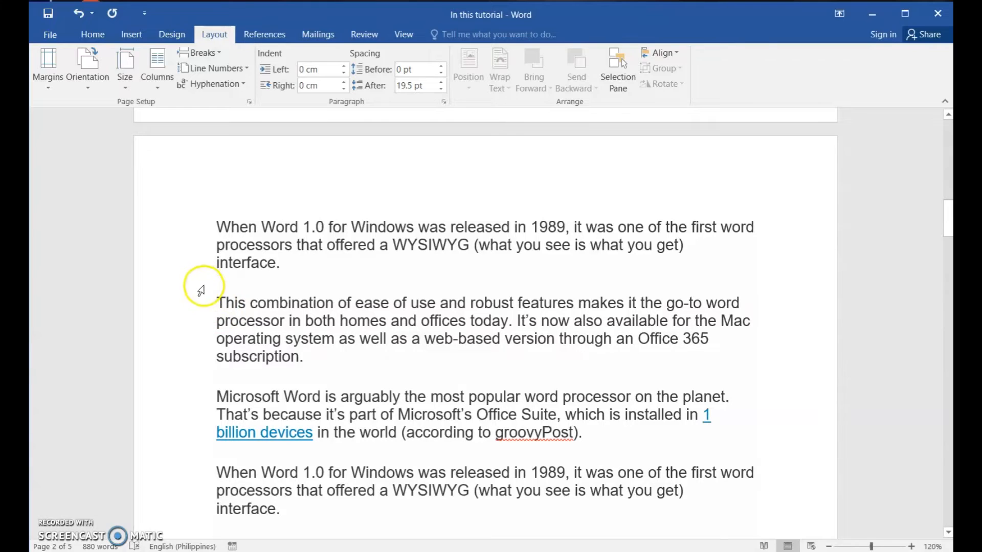
{"action": "left_click", "coordinate": [213, 53]}
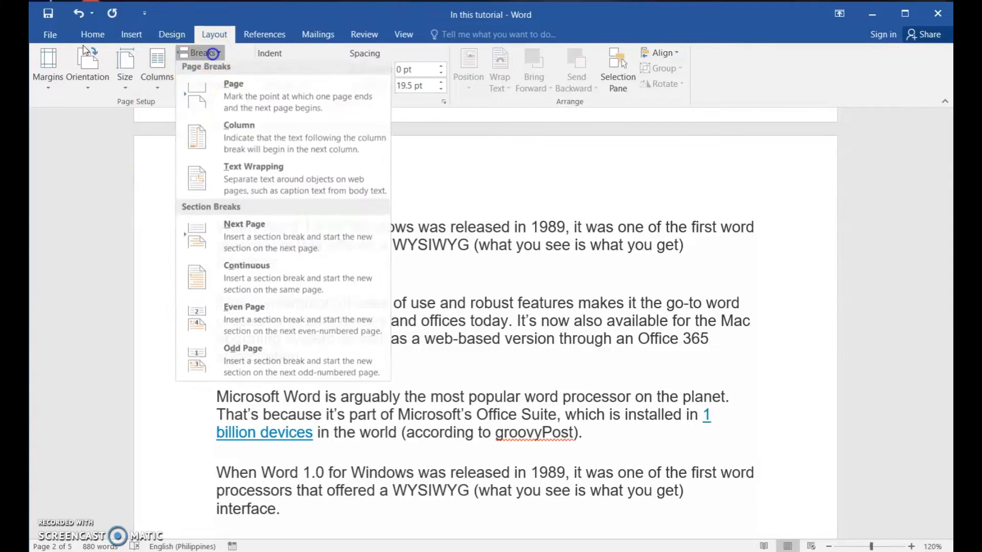
{"action": "left_click", "coordinate": [261, 244]}
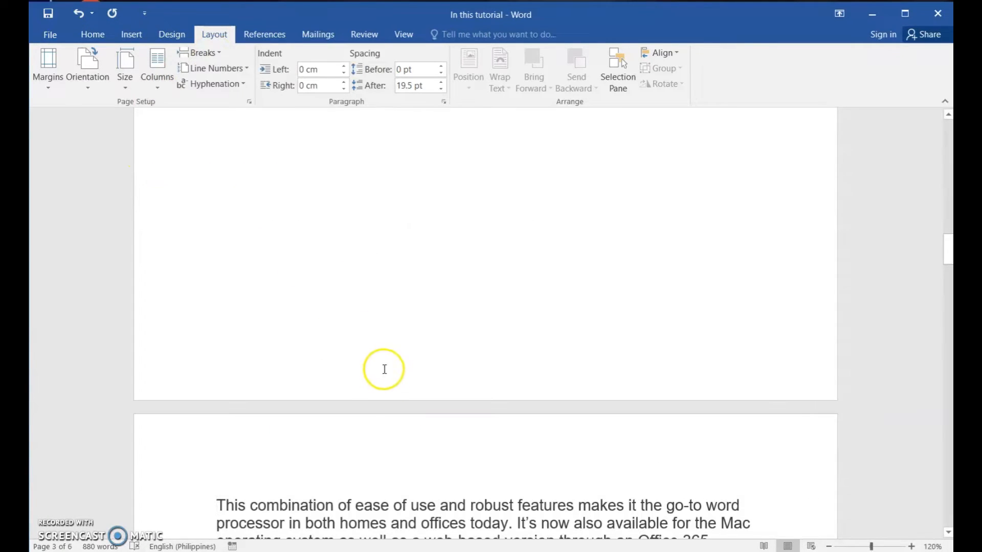
{"action": "scroll", "coordinate": [382, 360], "scroll_direction": "down", "scroll_amount": 10}
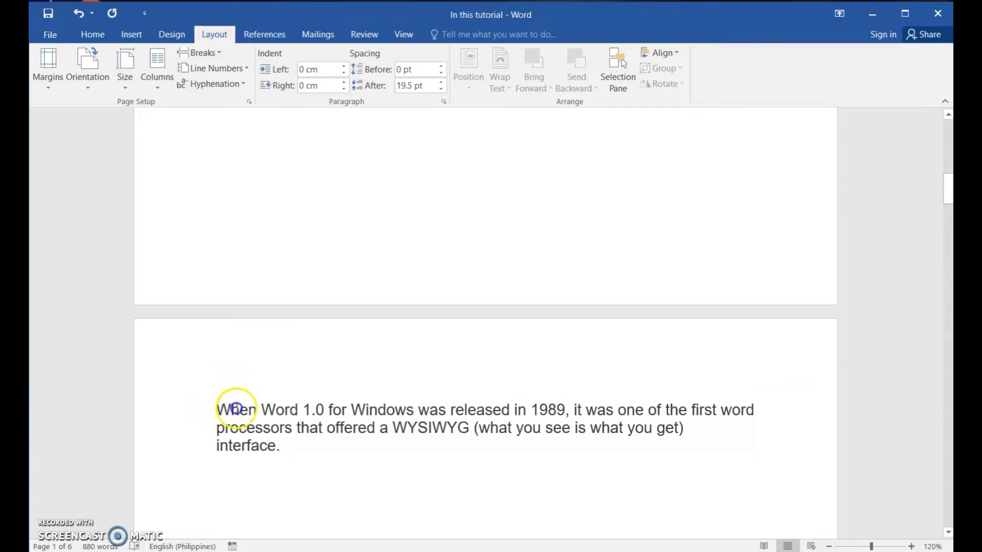
Step: Set the page orientation to Landscape for the section holding only the "When Word 1.0 for Windows" paragraph
{"action": "left_click_drag", "start_coordinate": [215, 404], "coordinate": [333, 483]}
{"action": "scroll", "coordinate": [473, 475], "scroll_direction": "down", "scroll_amount": 5}
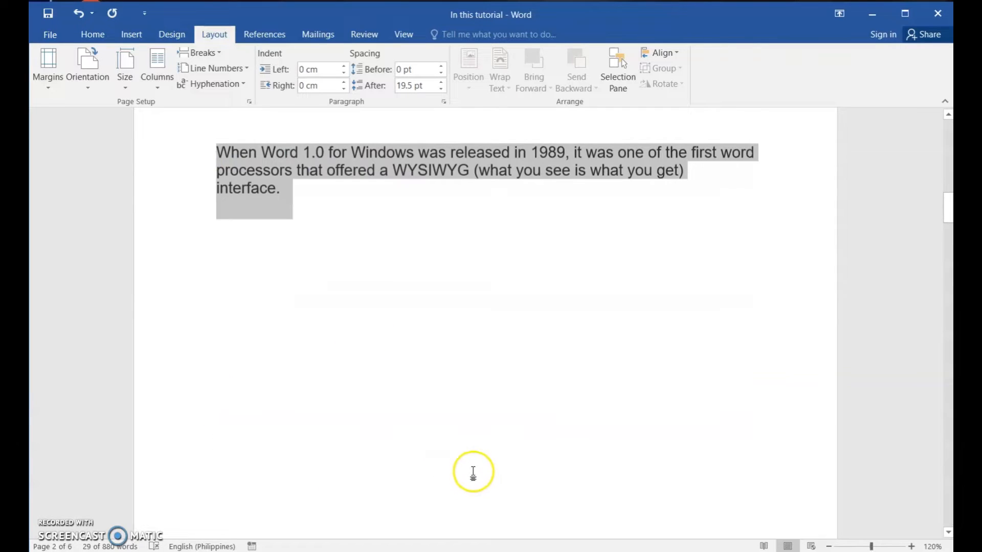
{"action": "left_click", "coordinate": [547, 309]}
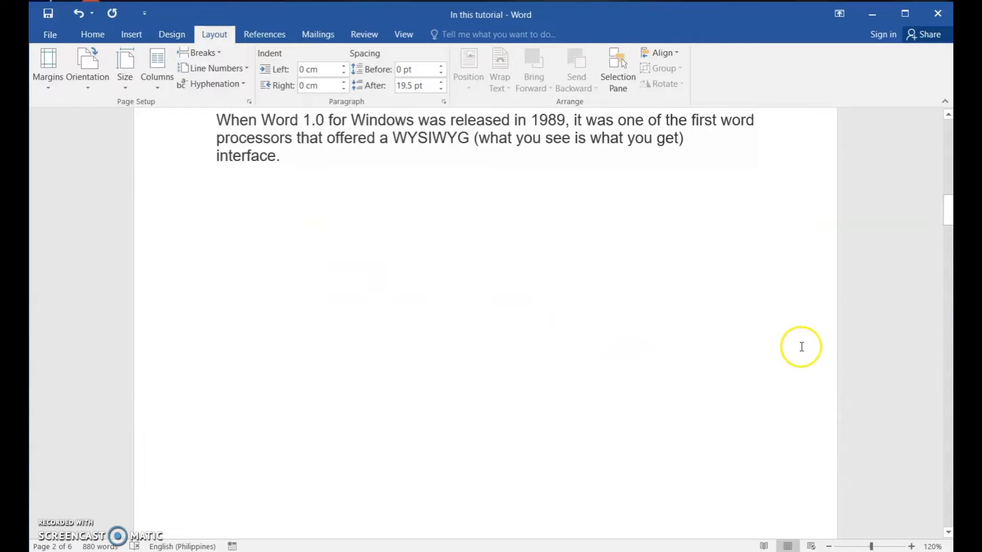
{"action": "scroll", "coordinate": [749, 323], "scroll_direction": "up", "scroll_amount": 3}
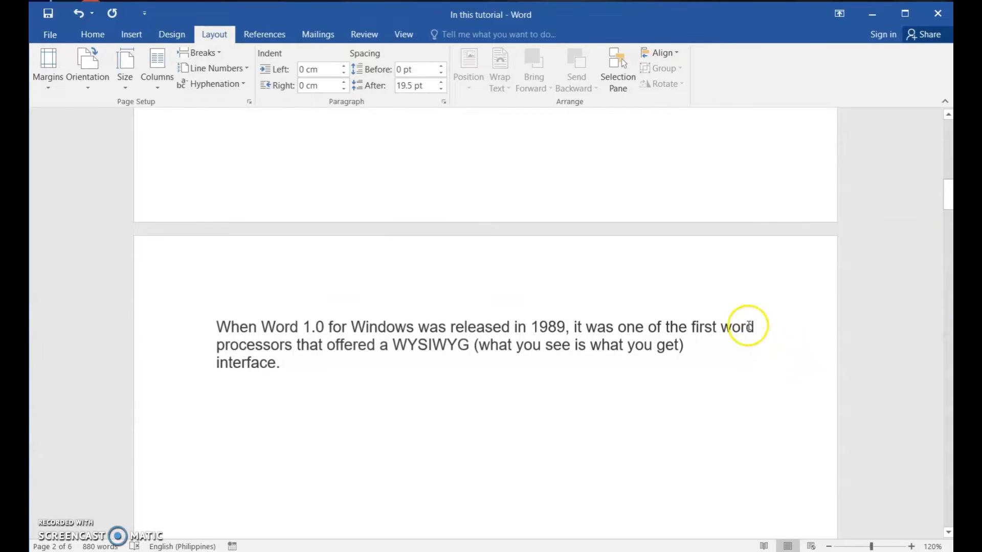
{"action": "left_click", "coordinate": [211, 327]}
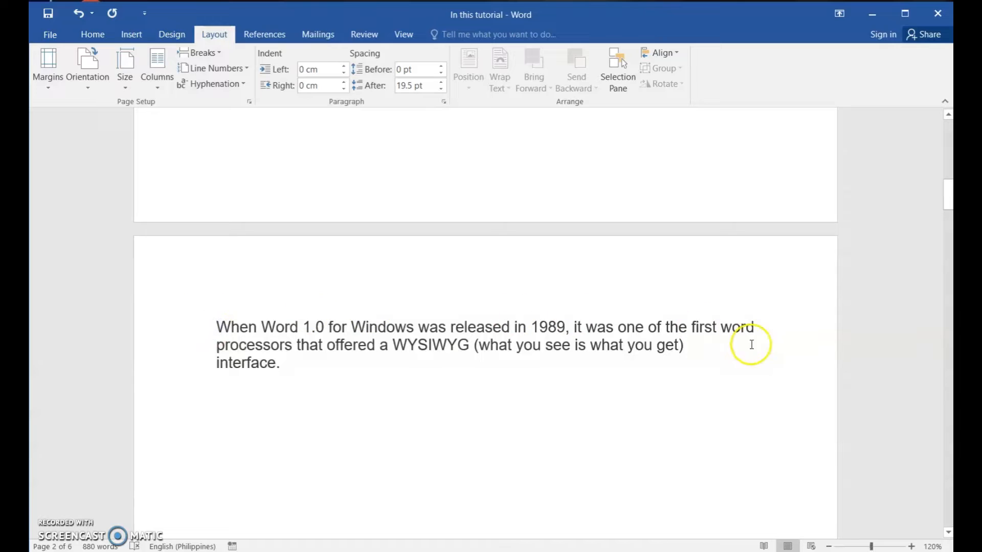
{"action": "left_click", "coordinate": [88, 78]}
{"action": "left_click", "coordinate": [99, 146]}
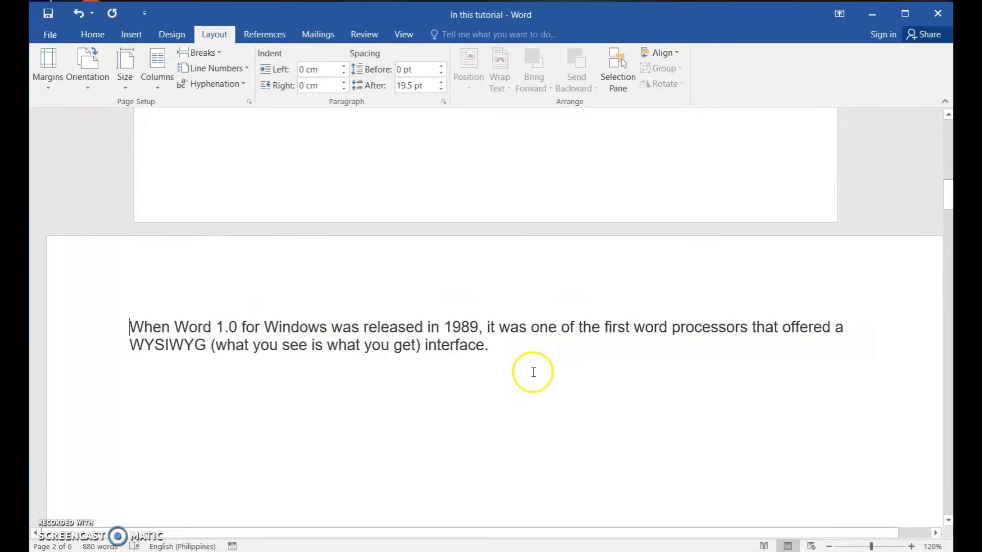
Step: Look through the pages before and after the isolated paragraph to compare their orientation with the landscape page
{"action": "scroll", "coordinate": [475, 356], "scroll_direction": "down", "scroll_amount": 1}
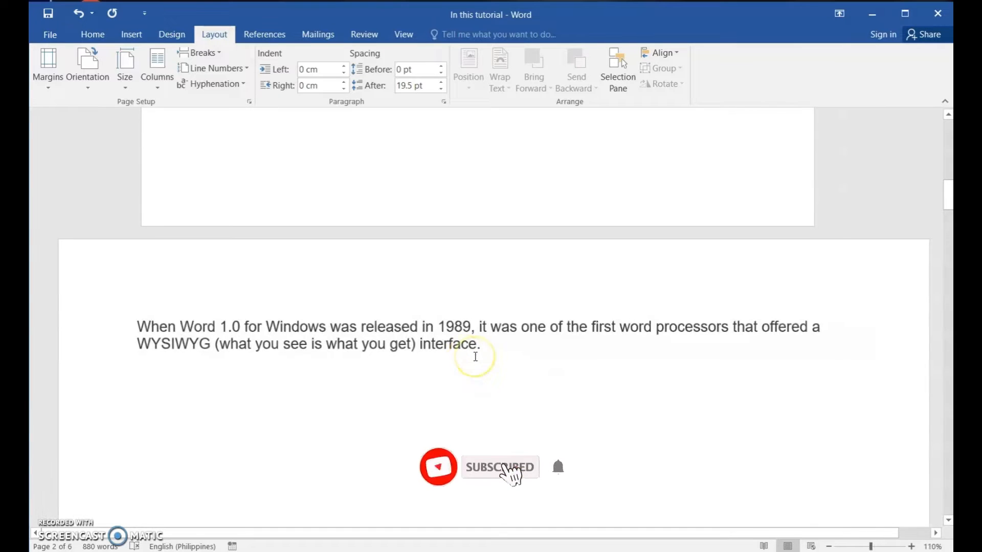
{"action": "scroll", "coordinate": [475, 356], "scroll_direction": "down", "scroll_amount": 2}
{"action": "scroll", "coordinate": [475, 353], "scroll_direction": "up", "scroll_amount": 5}
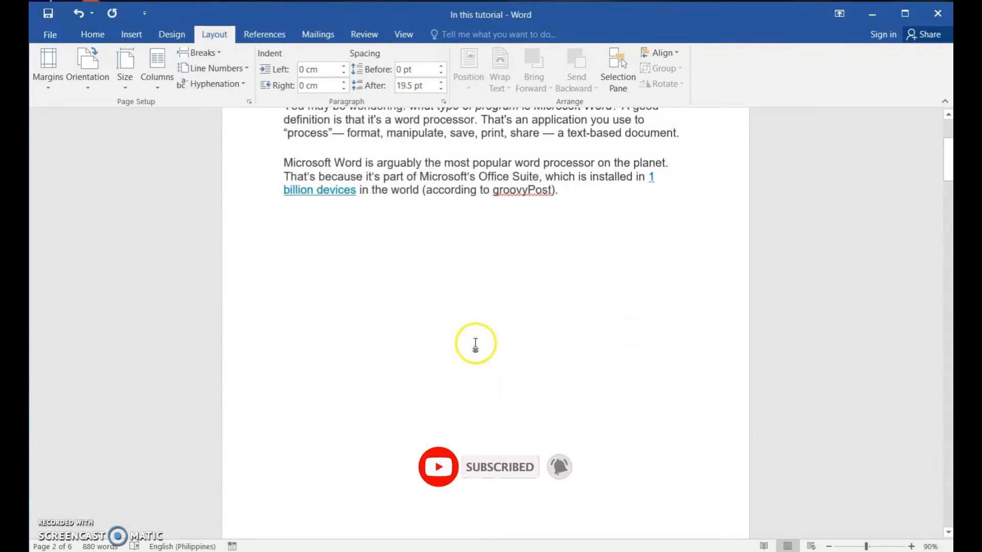
{"action": "scroll", "coordinate": [475, 343], "scroll_direction": "down", "scroll_amount": 10}
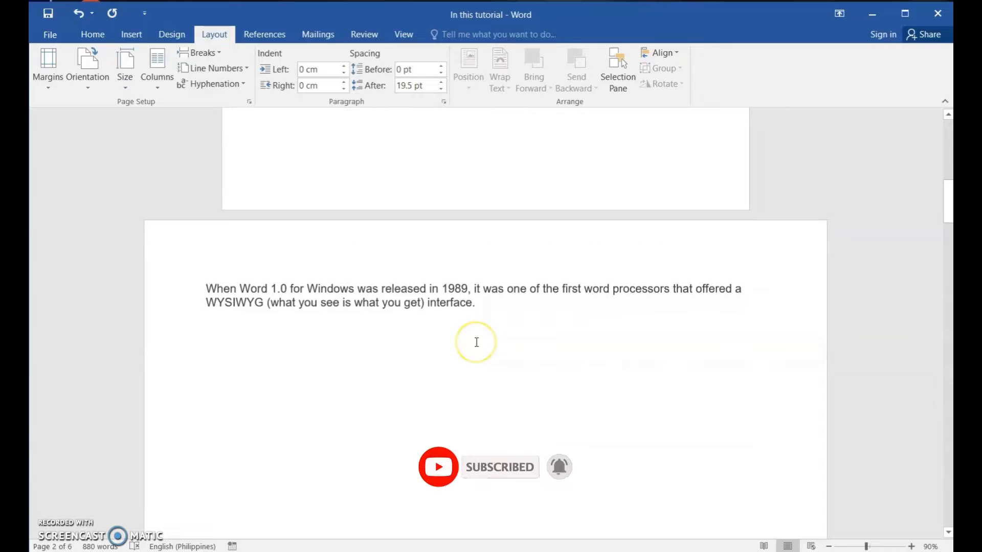
{"action": "scroll", "coordinate": [476, 342], "scroll_direction": "down", "scroll_amount": 8}
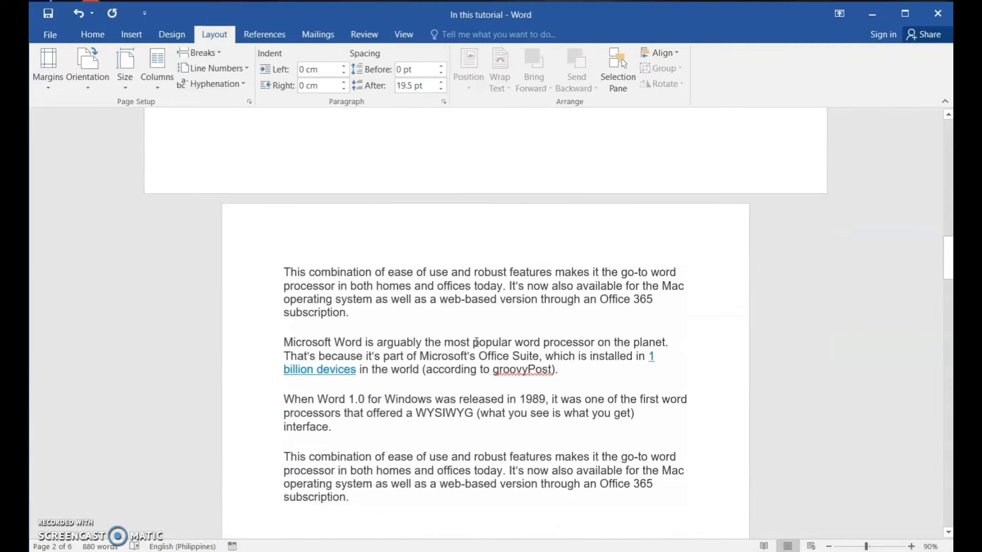
{"action": "scroll", "coordinate": [475, 342], "scroll_direction": "down", "scroll_amount": 10}
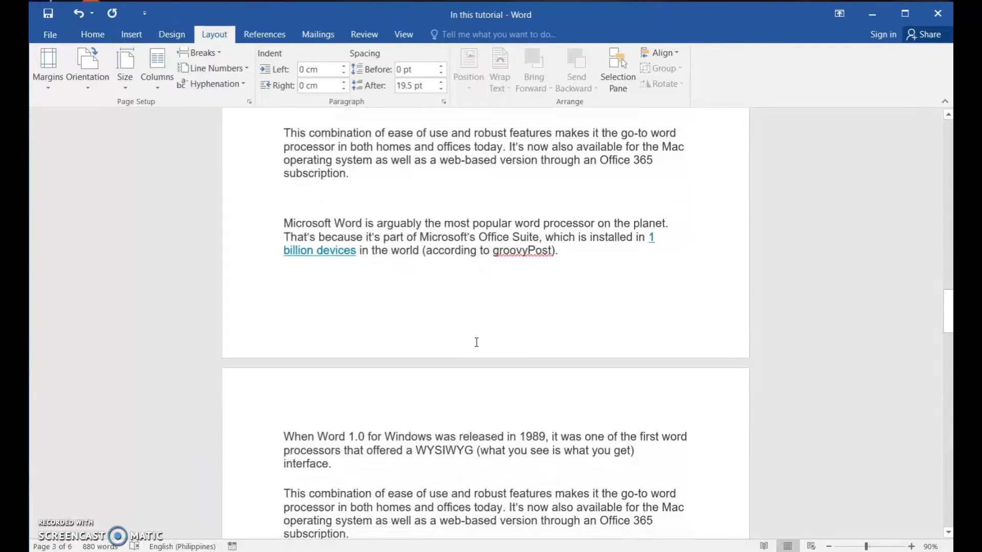
{"action": "scroll", "coordinate": [475, 342], "scroll_direction": "up", "scroll_amount": 10}
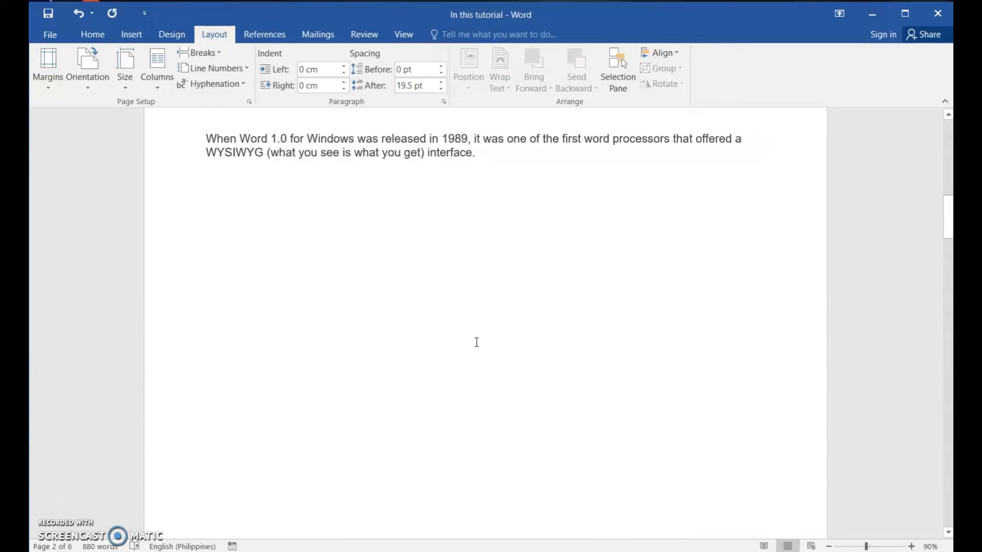
{"action": "scroll", "coordinate": [476, 342], "scroll_direction": "up", "scroll_amount": 4}
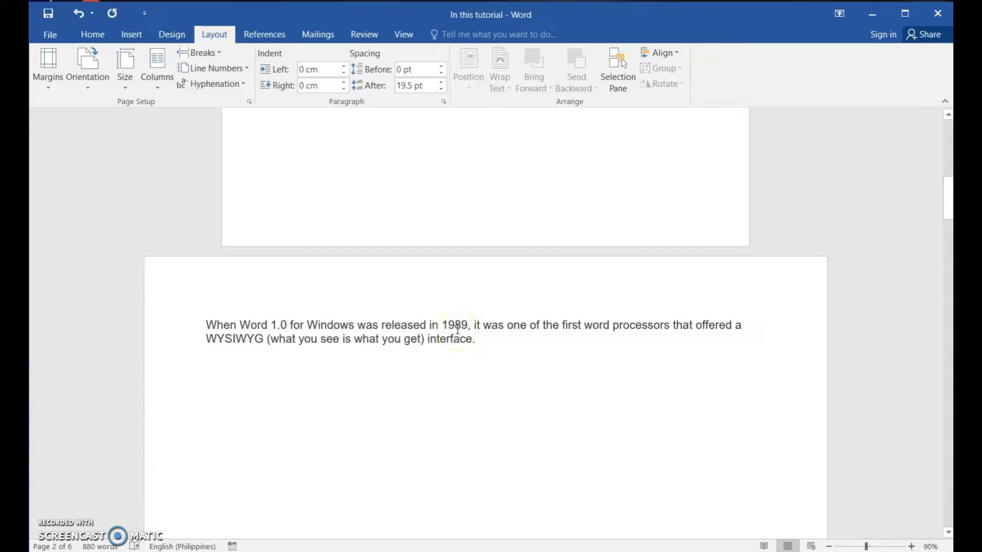
Step: Insert a new Microsoft Excel 97-2003 Worksheet object in the empty space below the paragraph on the landscape page
{"action": "left_click", "coordinate": [448, 304]}
{"action": "scroll", "coordinate": [460, 322], "scroll_direction": "down", "scroll_amount": 7}
{"action": "left_click", "coordinate": [228, 169]}
{"action": "left_click", "coordinate": [515, 125]}
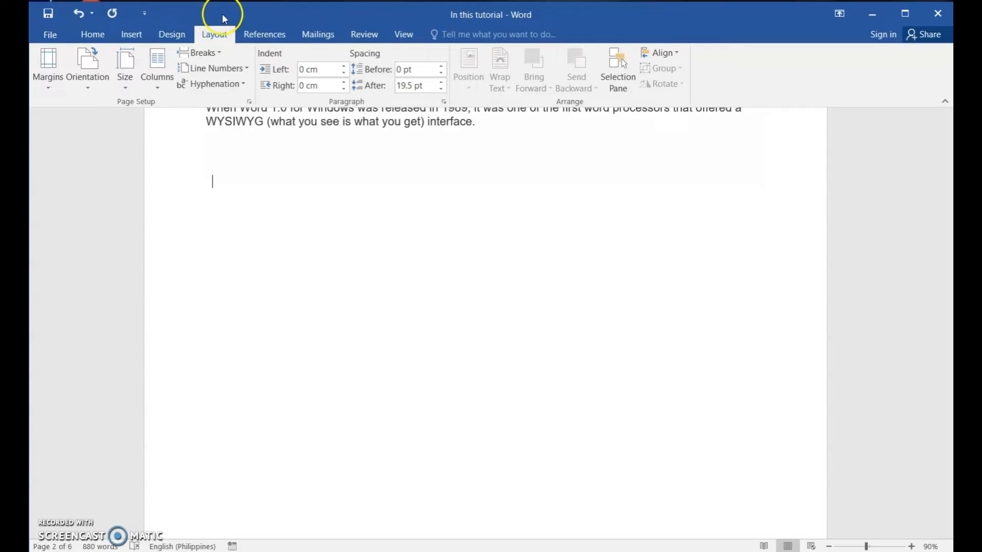
{"action": "left_click", "coordinate": [131, 37]}
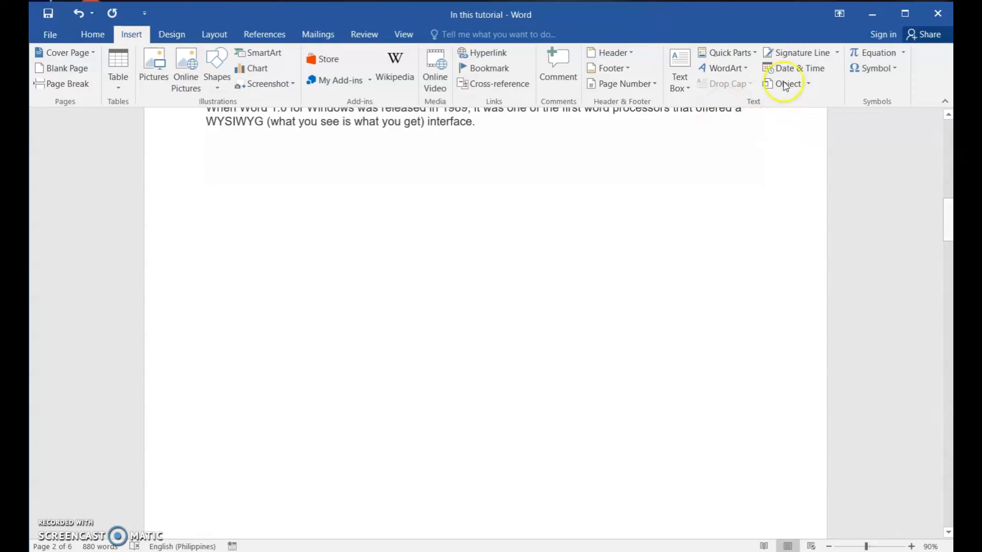
{"action": "left_click", "coordinate": [809, 84]}
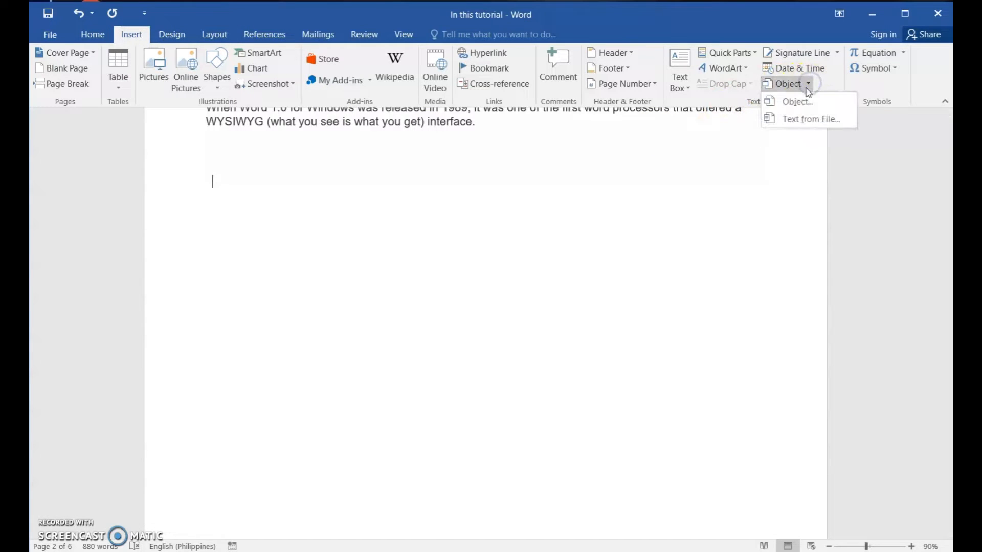
{"action": "left_click", "coordinate": [808, 105]}
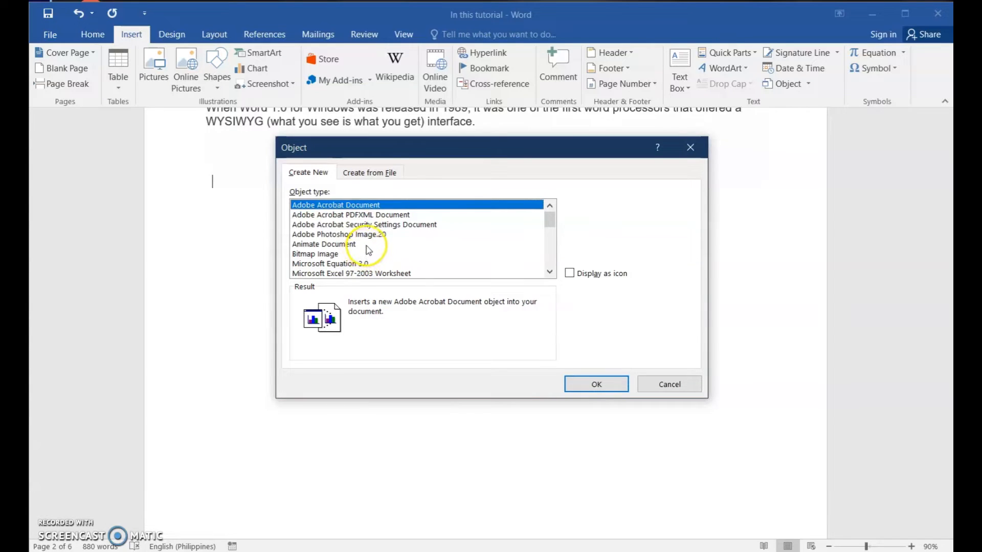
{"action": "scroll", "coordinate": [367, 251], "scroll_direction": "down", "scroll_amount": 1}
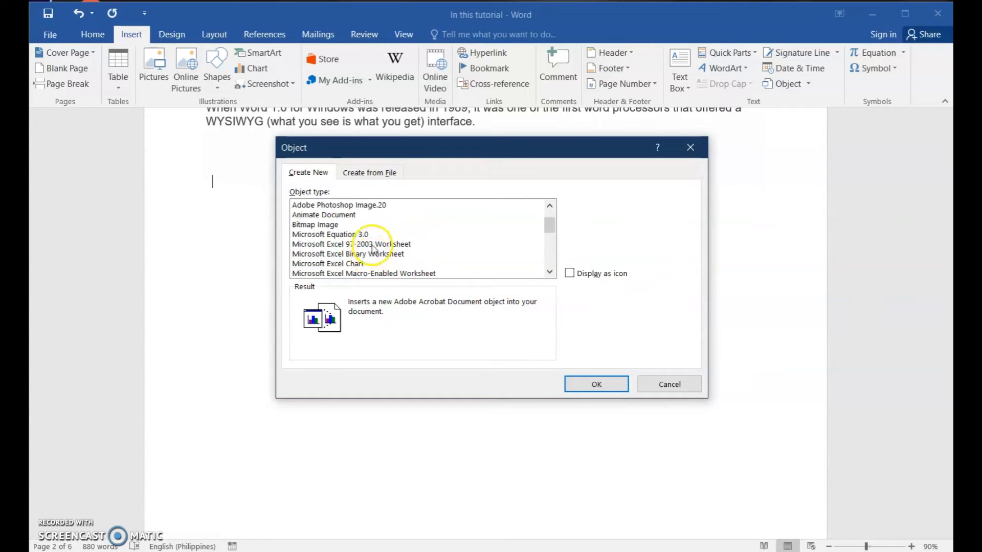
{"action": "left_click", "coordinate": [373, 245]}
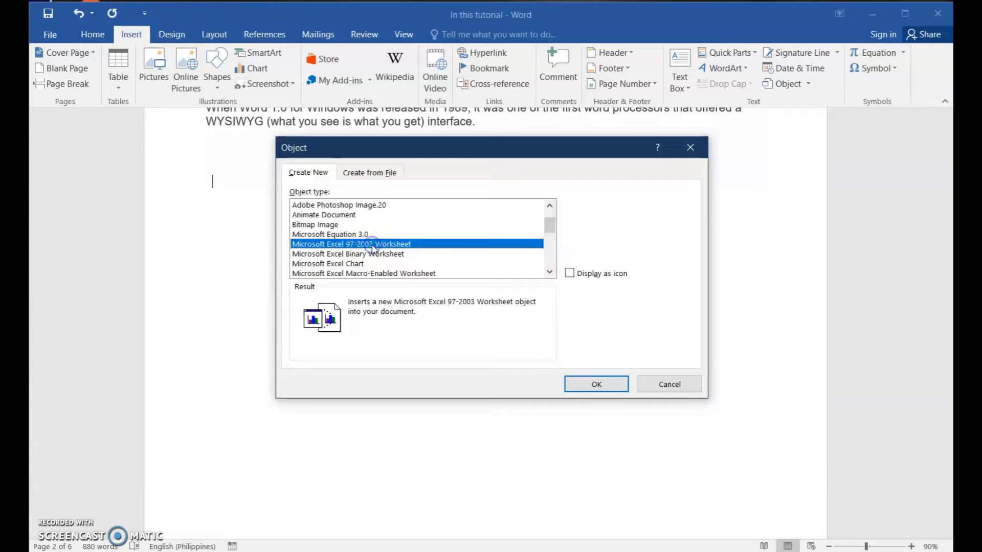
{"action": "left_click", "coordinate": [596, 385]}
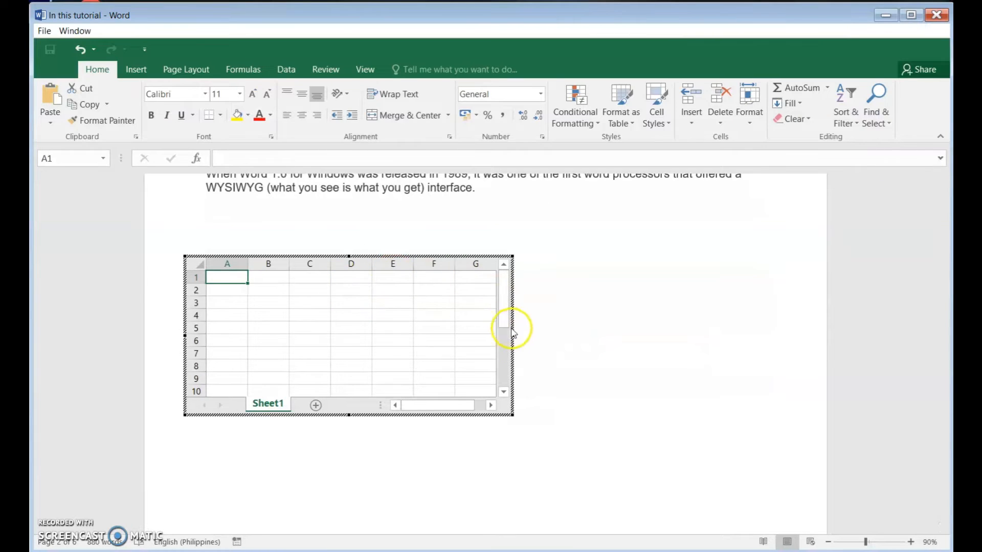
Step: Enlarge the embedded worksheet to show columns A to M and rows 1 to 15, and enter 456 in C4 and 789 in C5
{"action": "left_click_drag", "start_coordinate": [513, 335], "coordinate": [772, 347]}
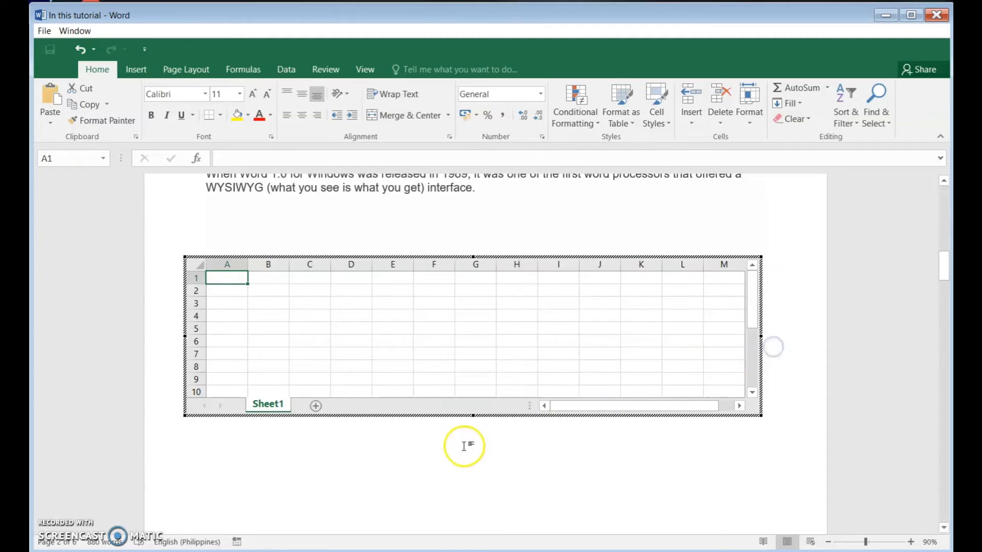
{"action": "left_click_drag", "start_coordinate": [471, 415], "coordinate": [471, 479]}
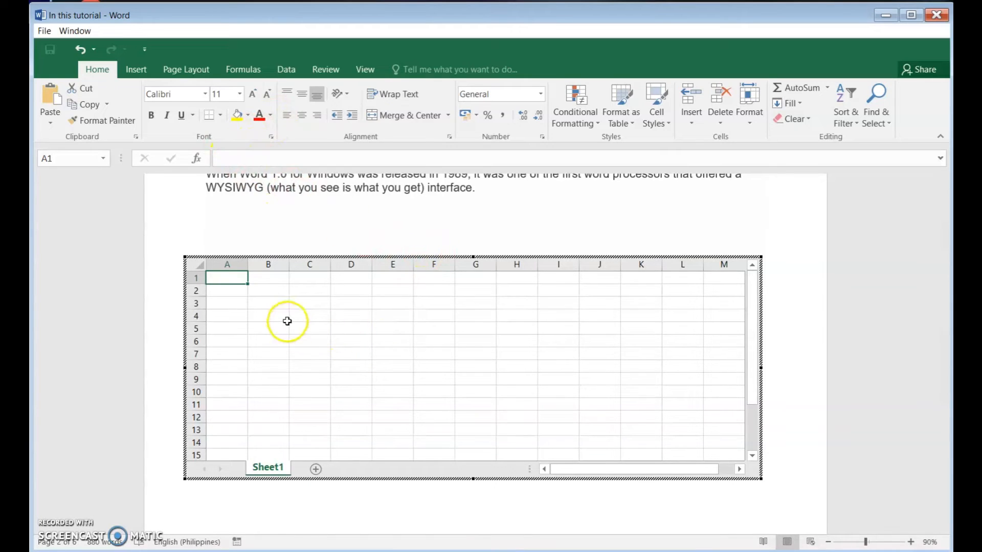
{"action": "left_click", "coordinate": [303, 310]}
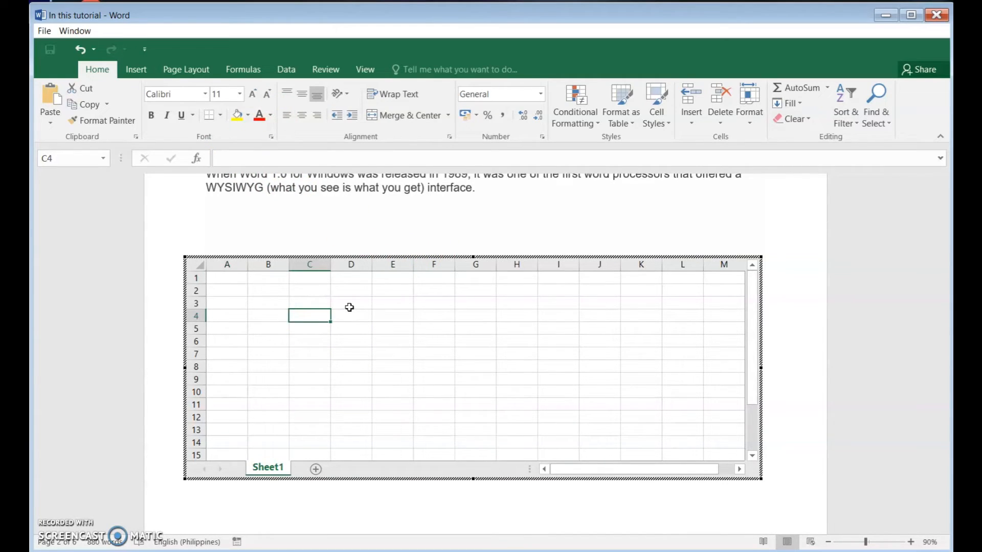
{"action": "type", "text": "45"}
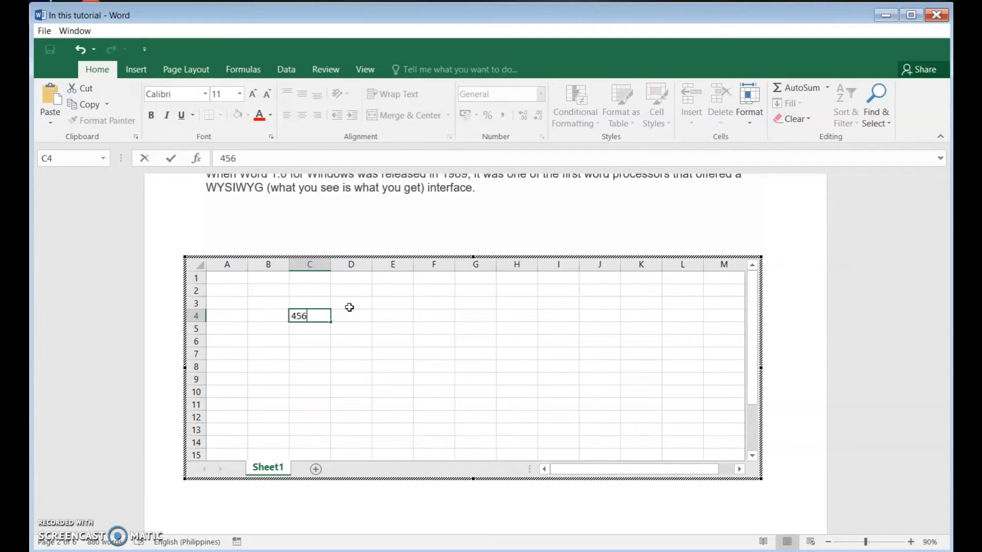
{"action": "type", "text": "6"}
{"action": "key", "text": "Return"}
{"action": "type", "text": "78"}
{"action": "left_click", "coordinate": [334, 363]}
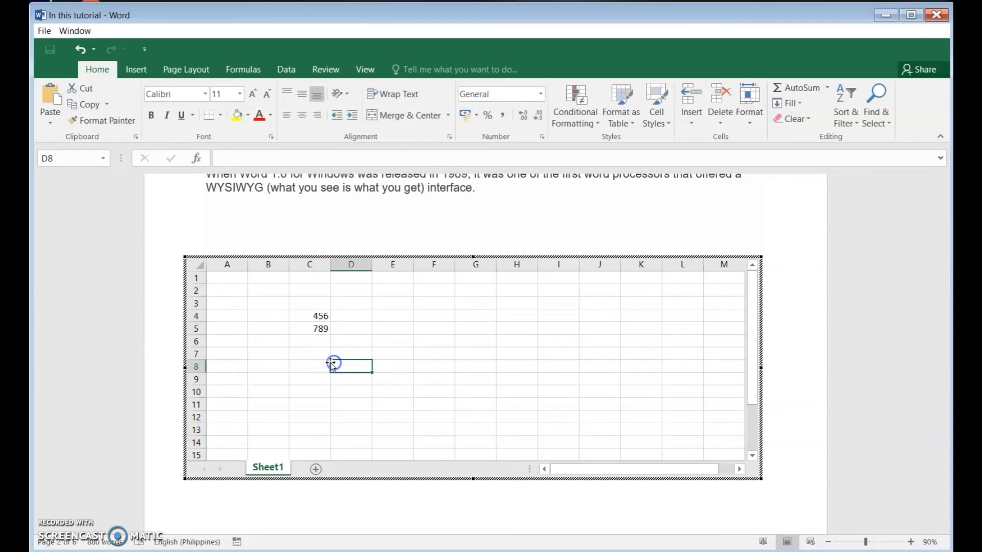
Step: Add an AutoSum of C4:C6 in cell C7 and leave worksheet editing to return to the document text
{"action": "left_click", "coordinate": [307, 341]}
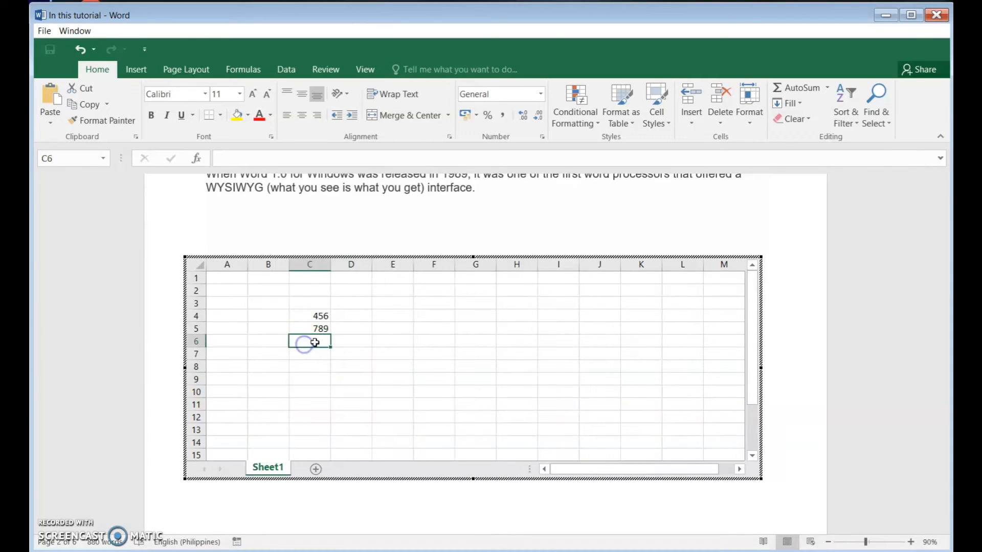
{"action": "left_click", "coordinate": [316, 354]}
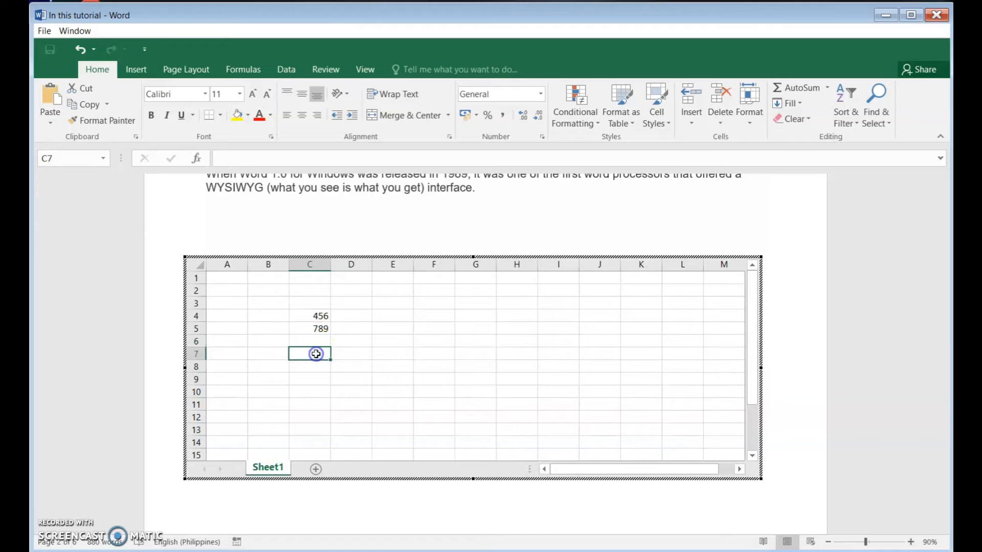
{"action": "left_click", "coordinate": [798, 88]}
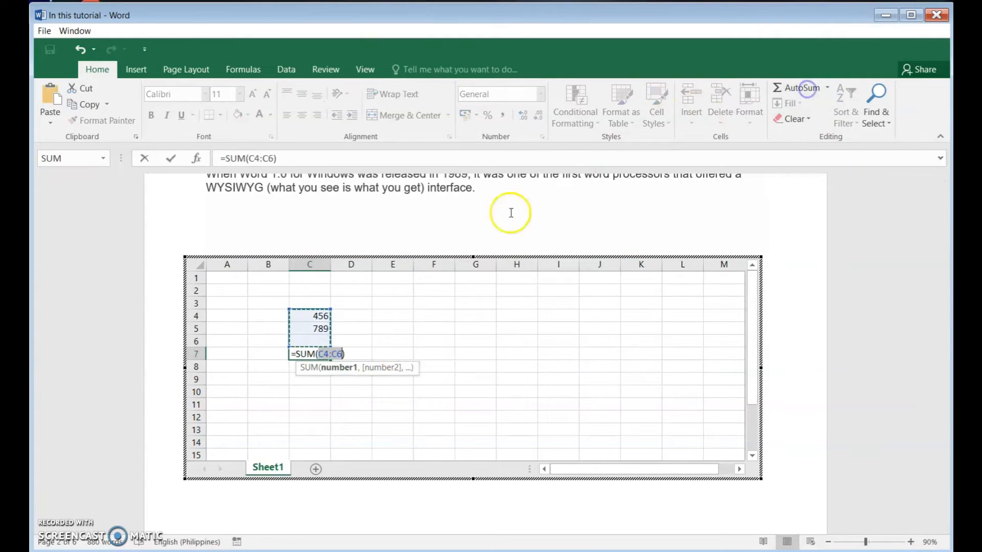
{"action": "key", "text": "Return"}
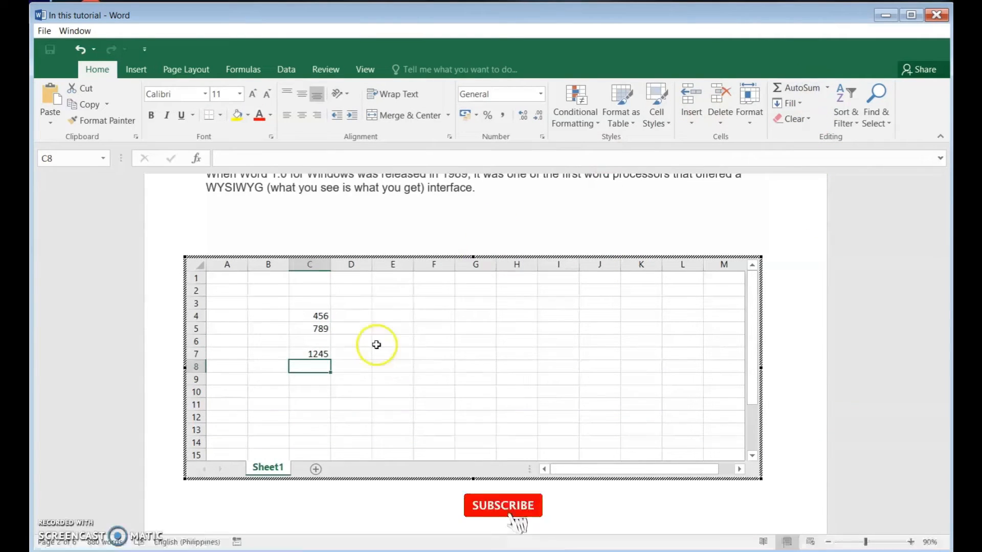
{"action": "left_click", "coordinate": [366, 392]}
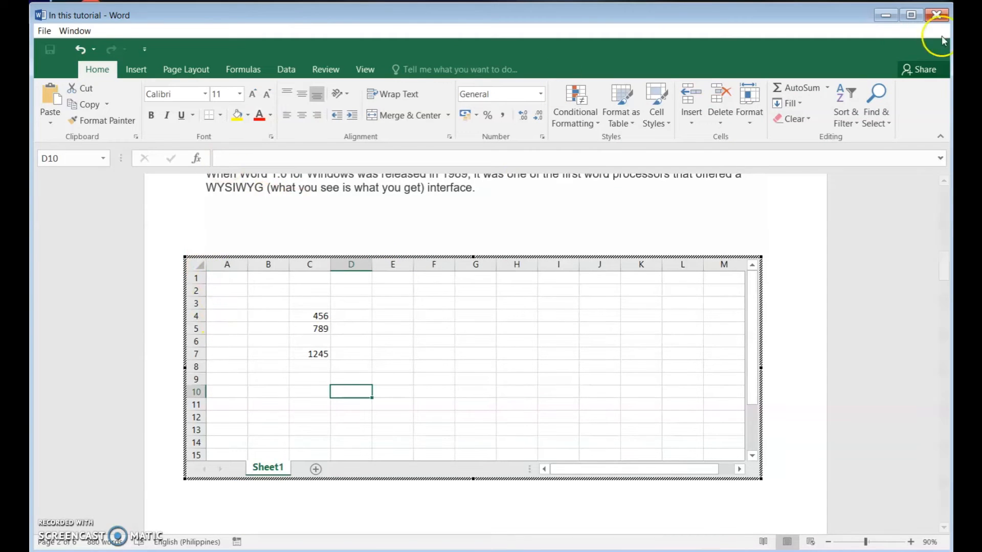
{"action": "left_click", "coordinate": [532, 199]}
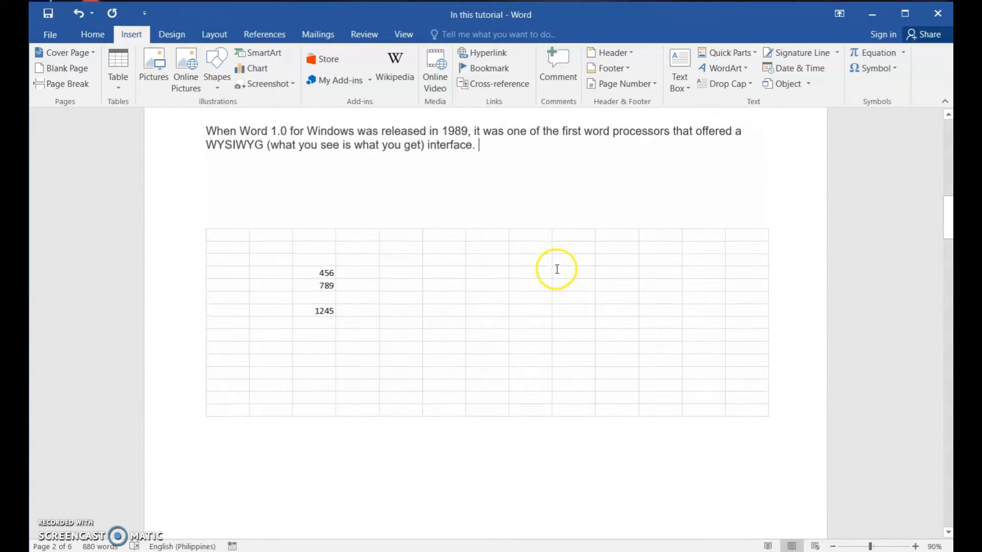
{"action": "scroll", "coordinate": [557, 269], "scroll_direction": "up", "scroll_amount": 1}
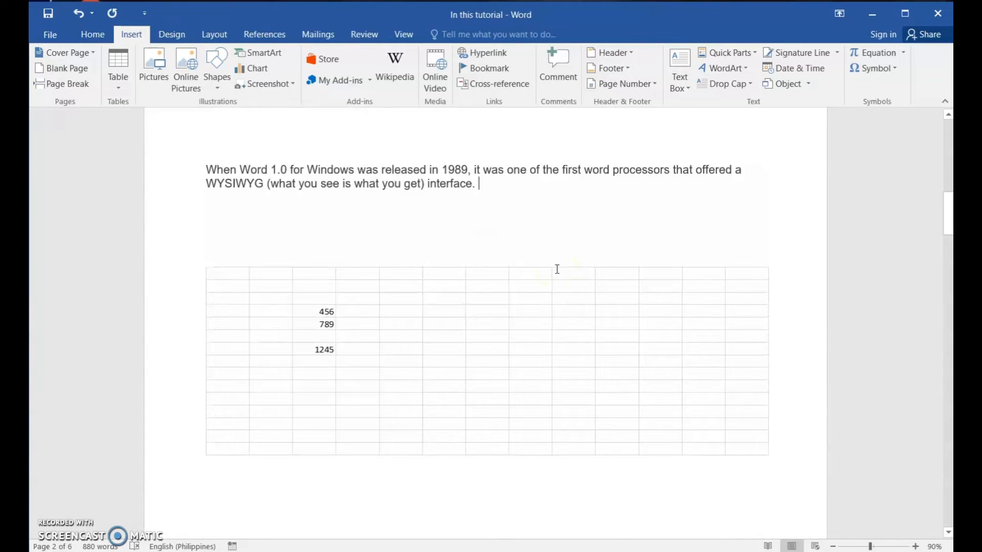
Step: Shrink the embedded worksheet's height and width, and move it up closer to the paragraph
{"action": "left_click", "coordinate": [370, 311]}
{"action": "left_click_drag", "start_coordinate": [487, 455], "coordinate": [489, 394]}
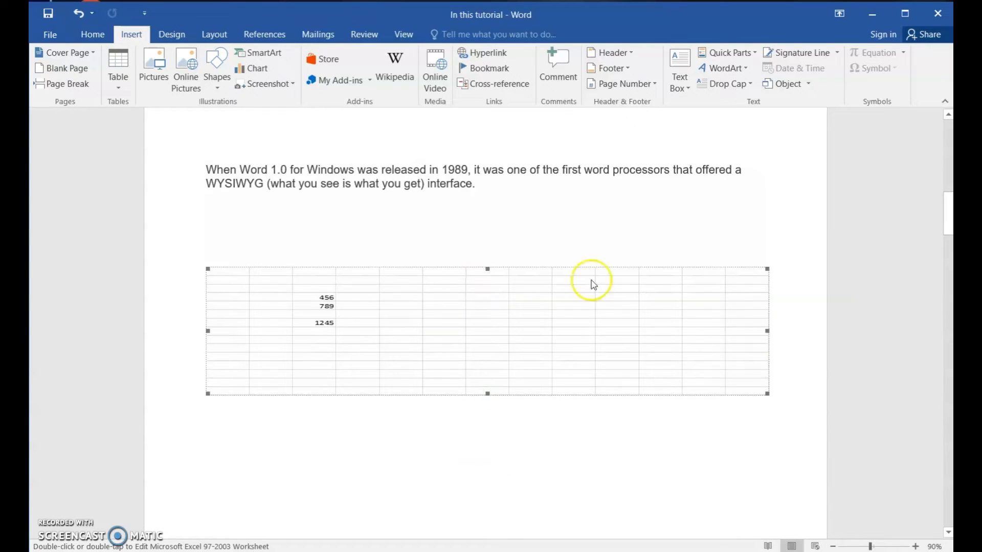
{"action": "left_click_drag", "start_coordinate": [767, 331], "coordinate": [597, 332]}
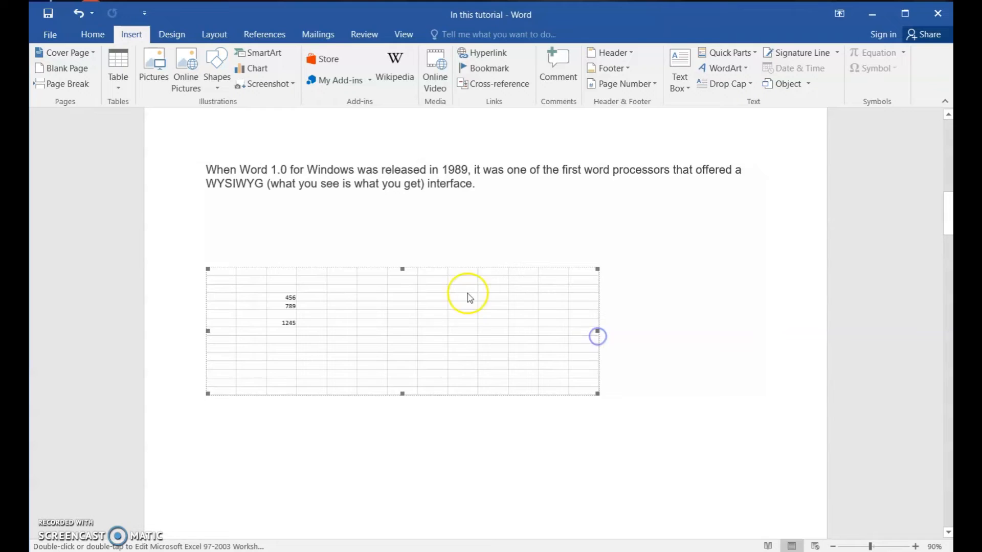
{"action": "left_click_drag", "start_coordinate": [407, 285], "coordinate": [419, 248]}
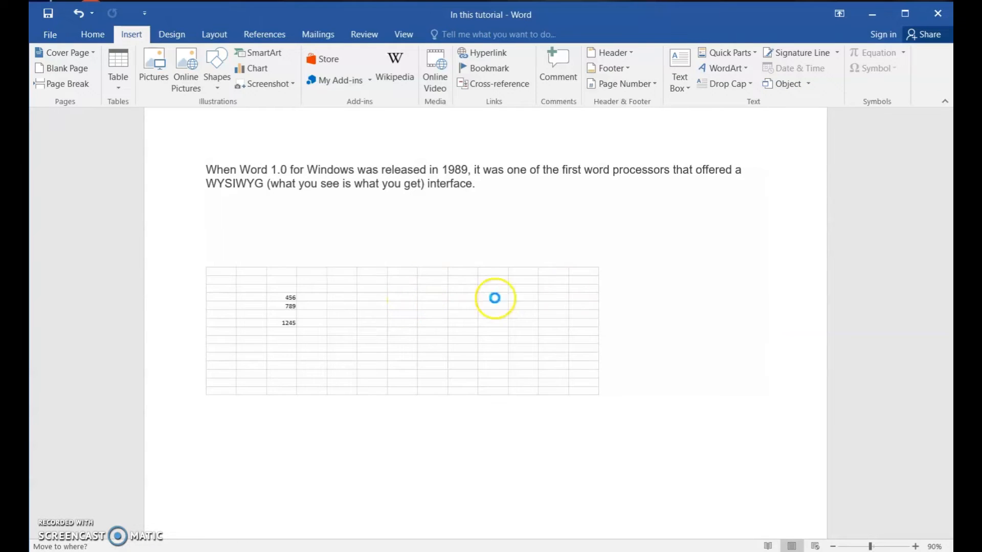
{"action": "left_click", "coordinate": [704, 250]}
{"action": "left_click", "coordinate": [445, 278]}
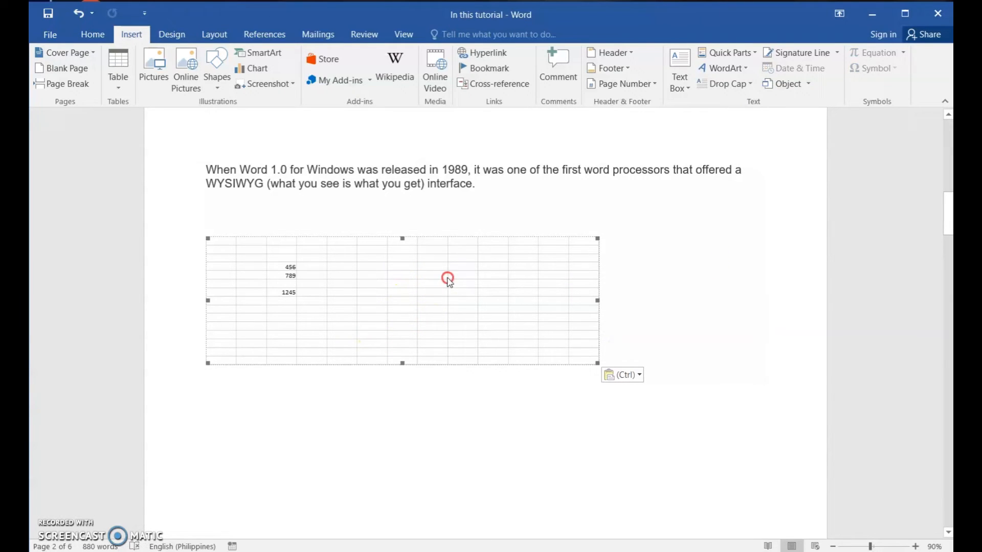
{"action": "right_click", "coordinate": [444, 279]}
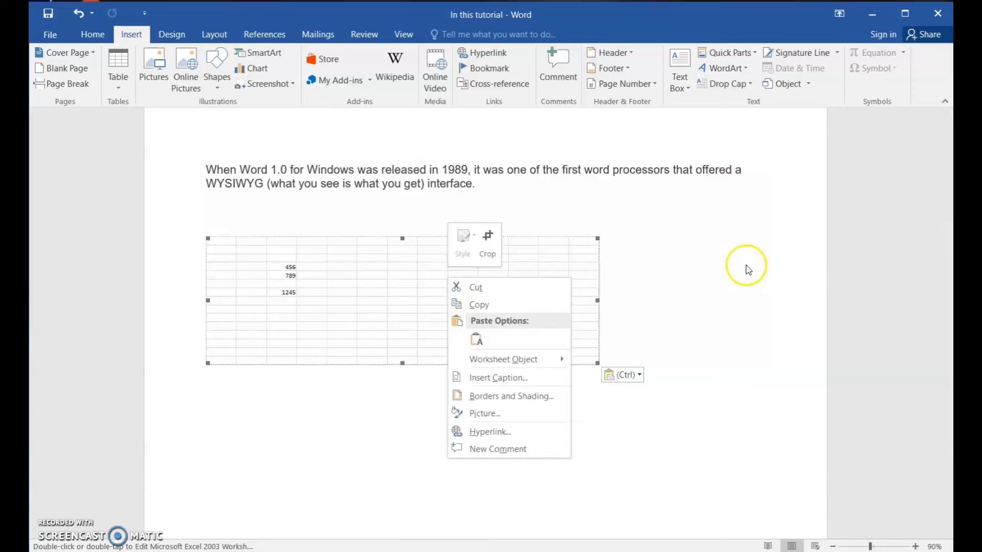
{"action": "left_click", "coordinate": [688, 331]}
{"action": "left_click", "coordinate": [520, 299]}
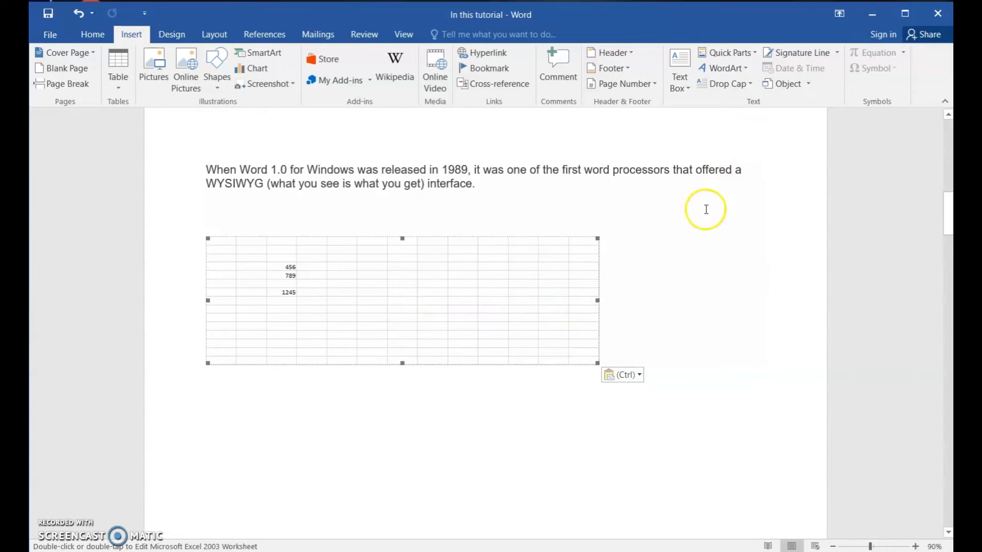
Step: Set the embedded worksheet's wrapping style to Behind text
{"action": "right_click", "coordinate": [458, 275]}
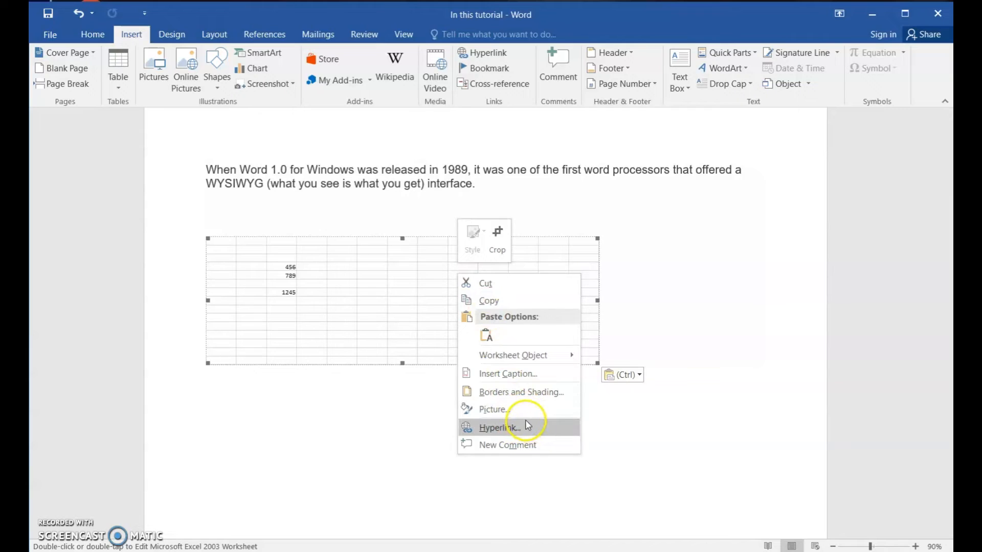
{"action": "left_click", "coordinate": [499, 409]}
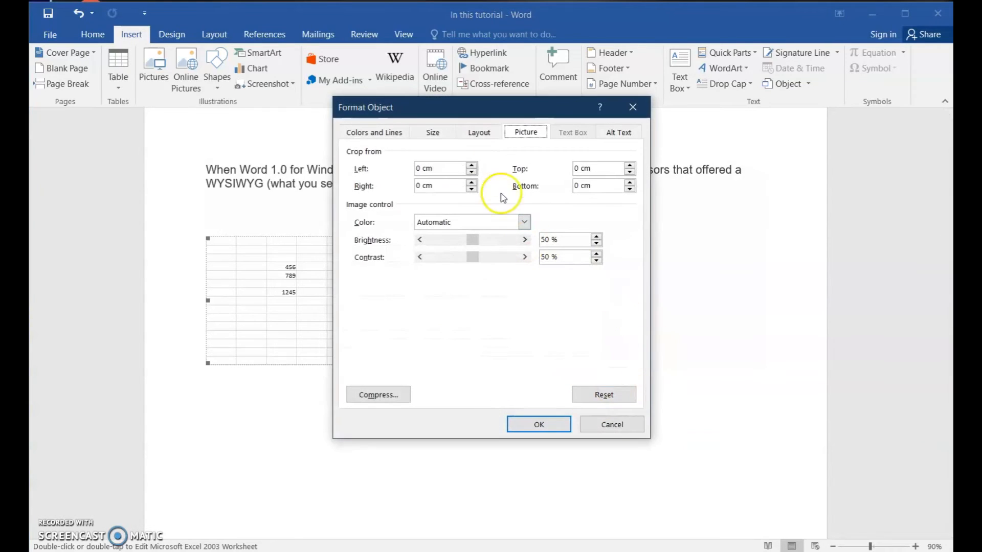
{"action": "left_click", "coordinate": [479, 133]}
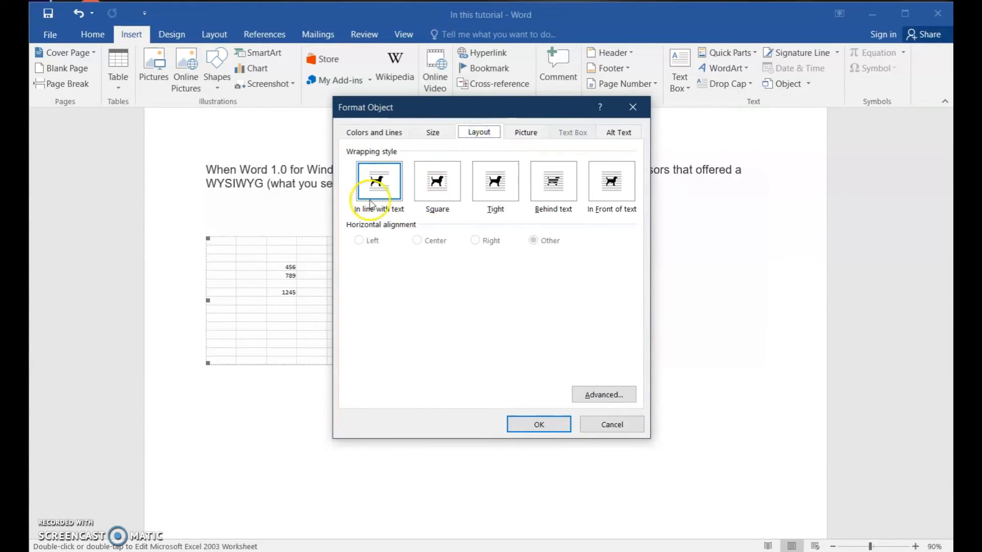
{"action": "left_click", "coordinate": [551, 195]}
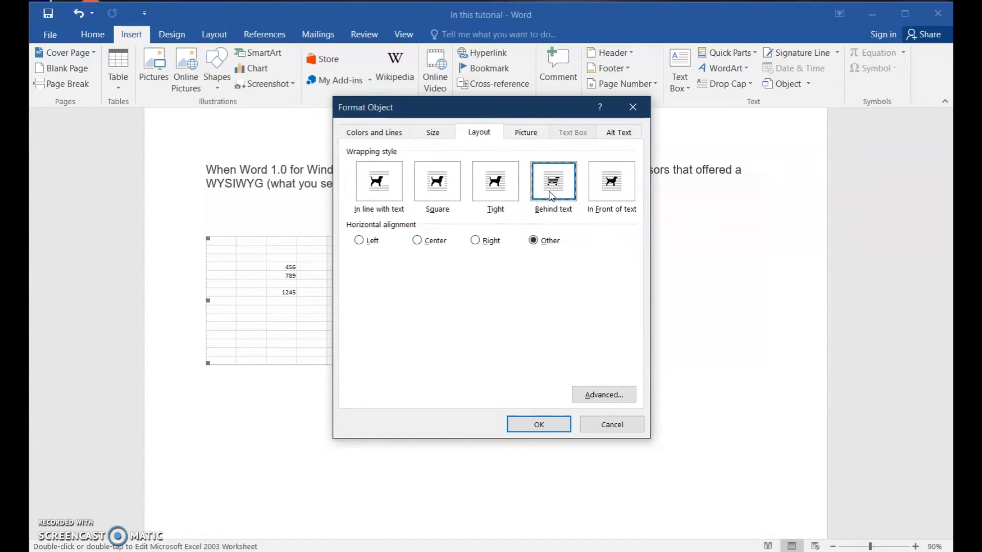
{"action": "left_click", "coordinate": [542, 424]}
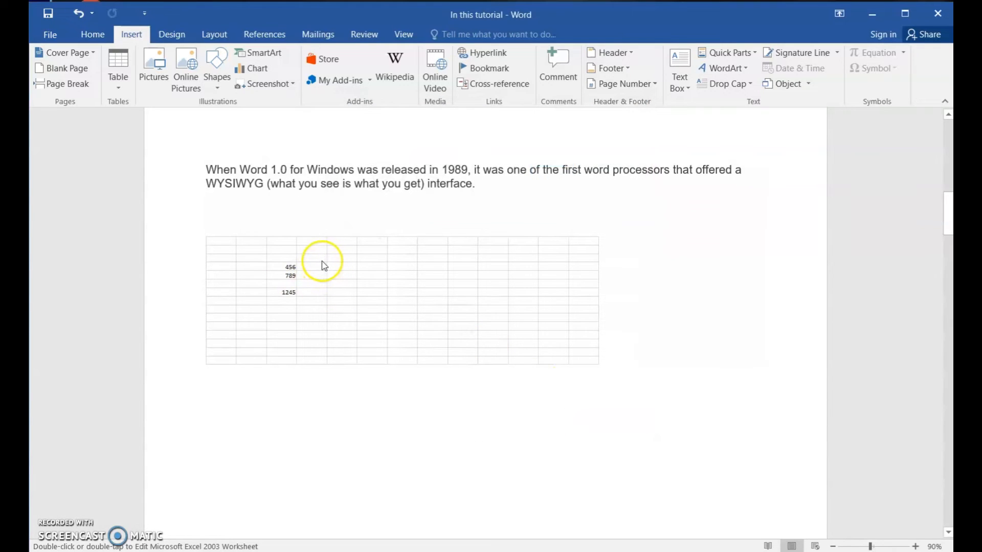
Step: Move the embedded worksheet up to just under the paragraph, make it taller and widen it on both sides
{"action": "left_click_drag", "start_coordinate": [354, 252], "coordinate": [401, 228]}
{"action": "left_click", "coordinate": [414, 443]}
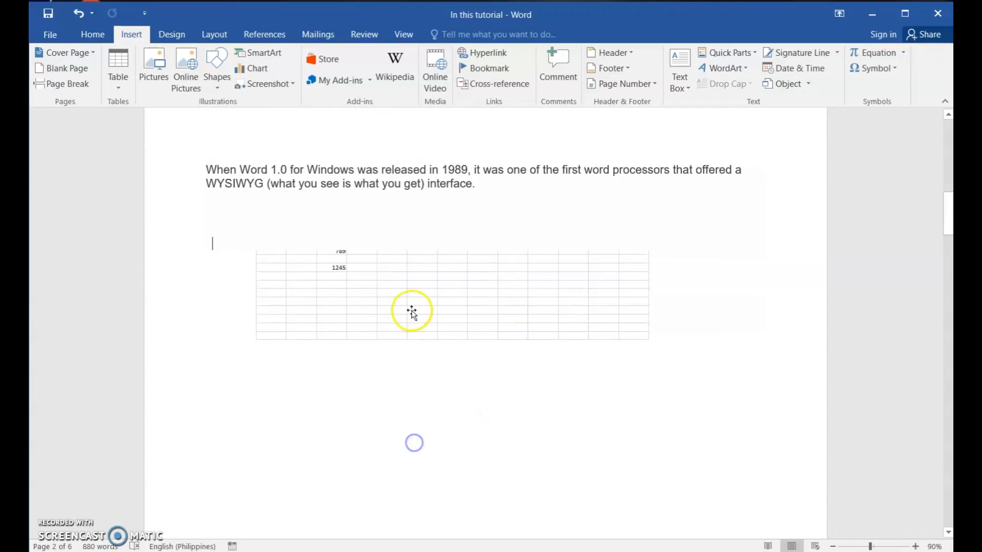
{"action": "left_click", "coordinate": [363, 306]}
{"action": "left_click_drag", "start_coordinate": [453, 341], "coordinate": [457, 404]}
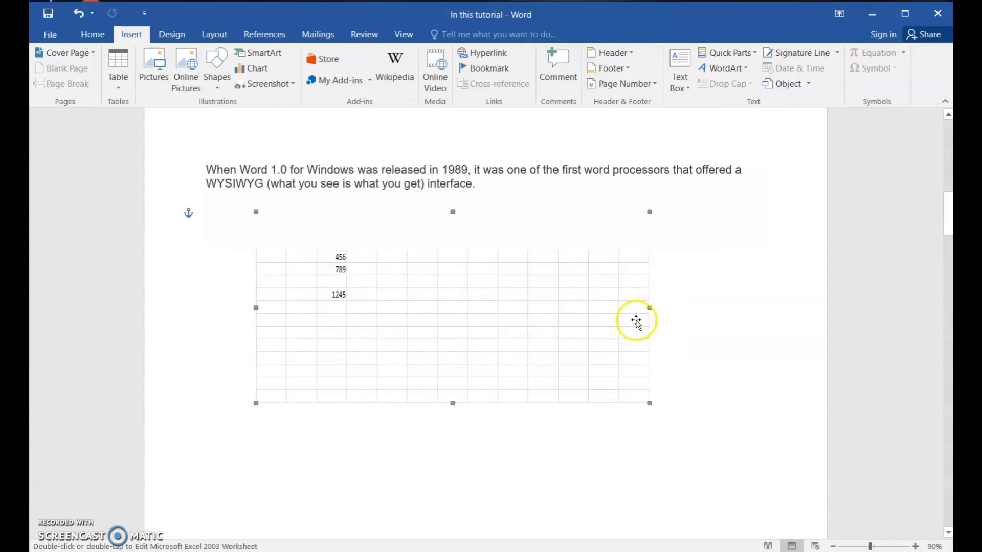
{"action": "left_click_drag", "start_coordinate": [649, 307], "coordinate": [720, 307]}
{"action": "left_click_drag", "start_coordinate": [257, 309], "coordinate": [224, 309]}
{"action": "left_click", "coordinate": [376, 459]}
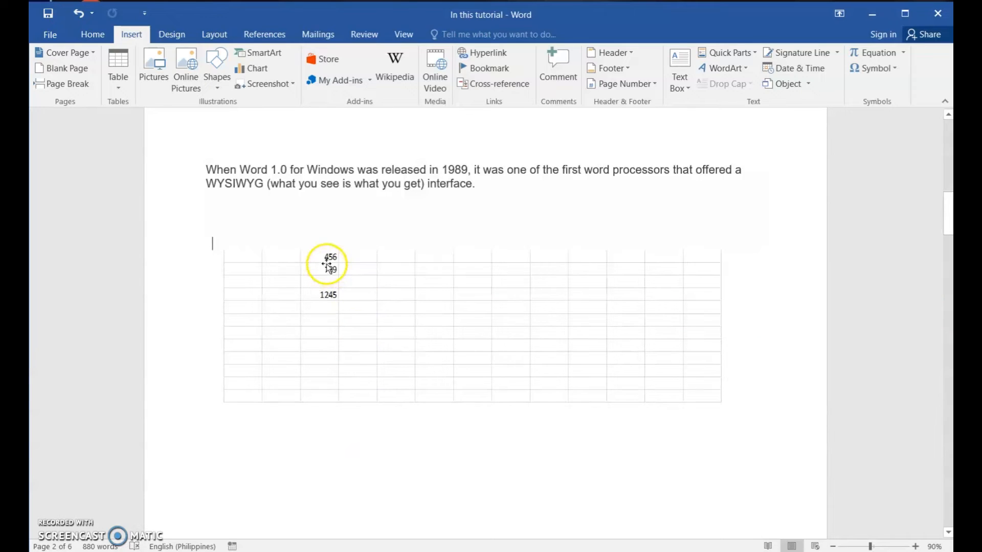
Step: Edit the embedded worksheet, entering bfbcfvn in E4 and vbnnbb in E8, and return to the document
{"action": "right_click", "coordinate": [341, 303]}
{"action": "mouse_move", "coordinate": [449, 384]}
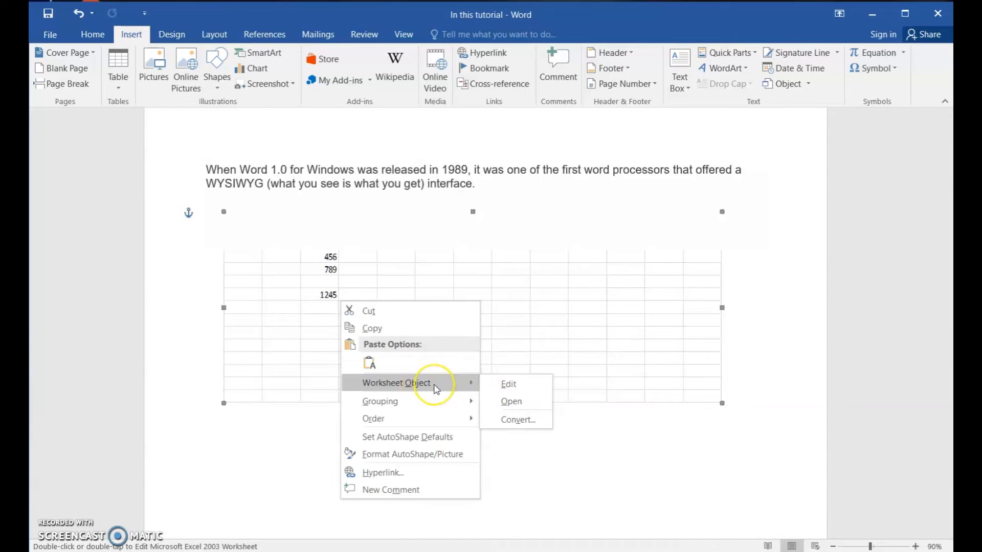
{"action": "left_click", "coordinate": [505, 386]}
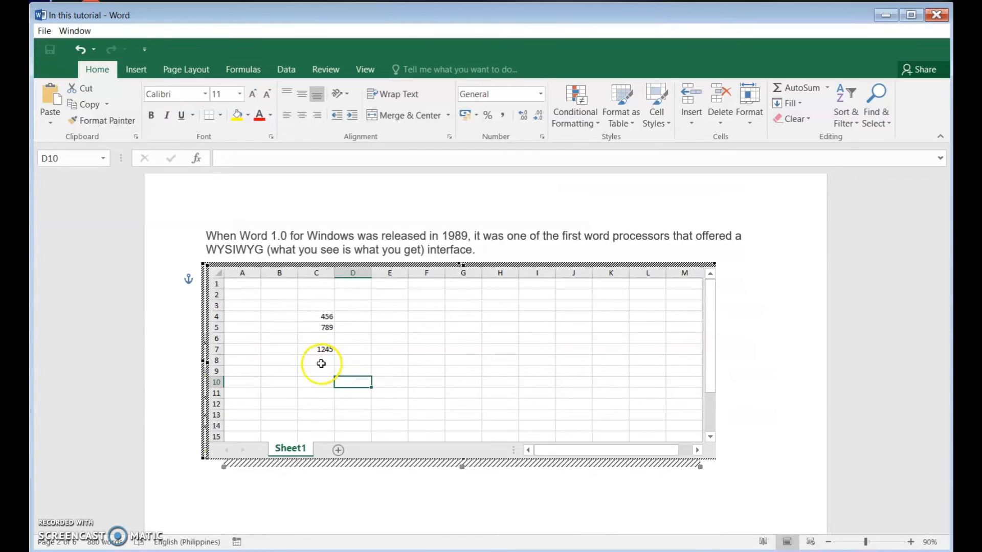
{"action": "left_click", "coordinate": [388, 315]}
{"action": "type", "text": "bfbcfvn"}
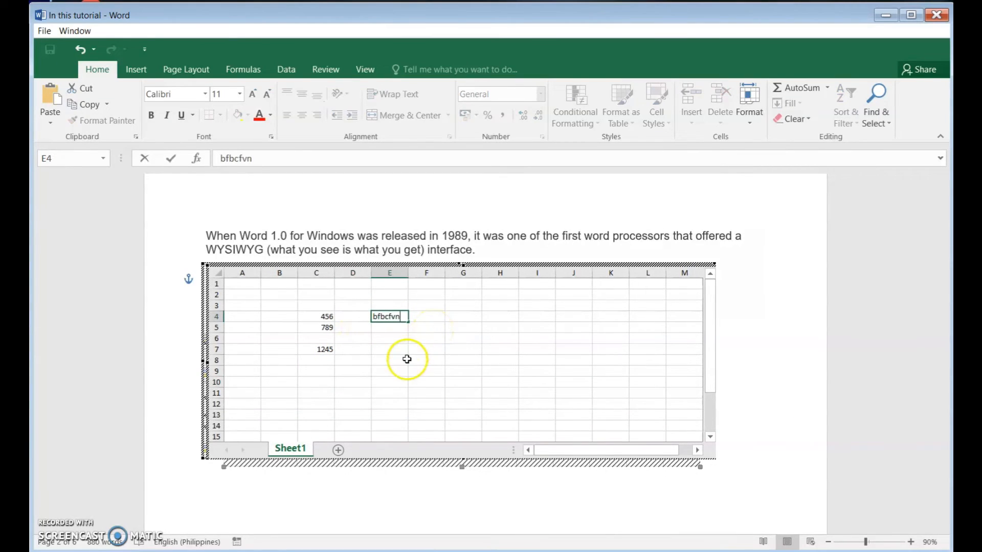
{"action": "left_click", "coordinate": [406, 359]}
{"action": "type", "text": "vbnnbb"}
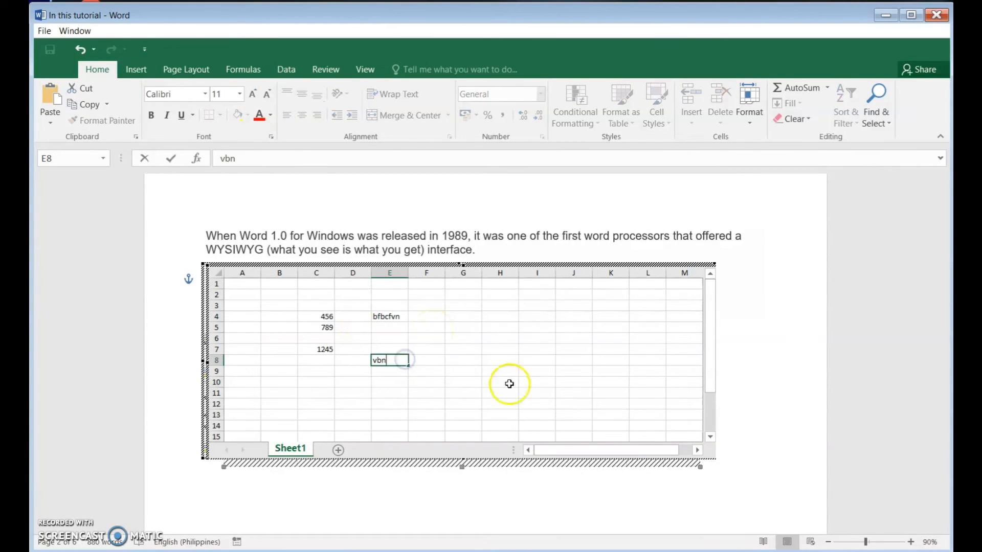
{"action": "left_click", "coordinate": [514, 208]}
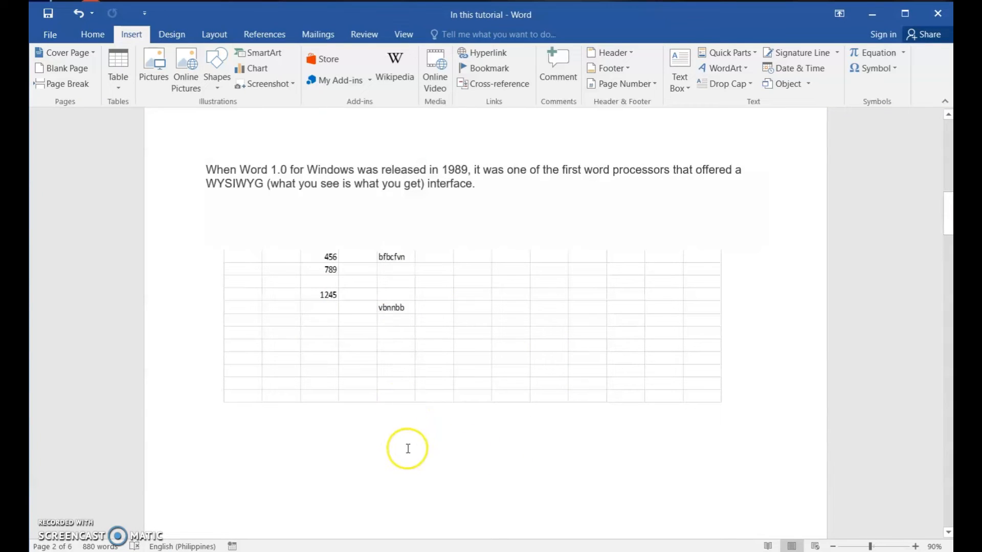
Step: Add five blank lines below the paragraph in front of the worksheet and select the covered worksheet
{"action": "left_click", "coordinate": [241, 438]}
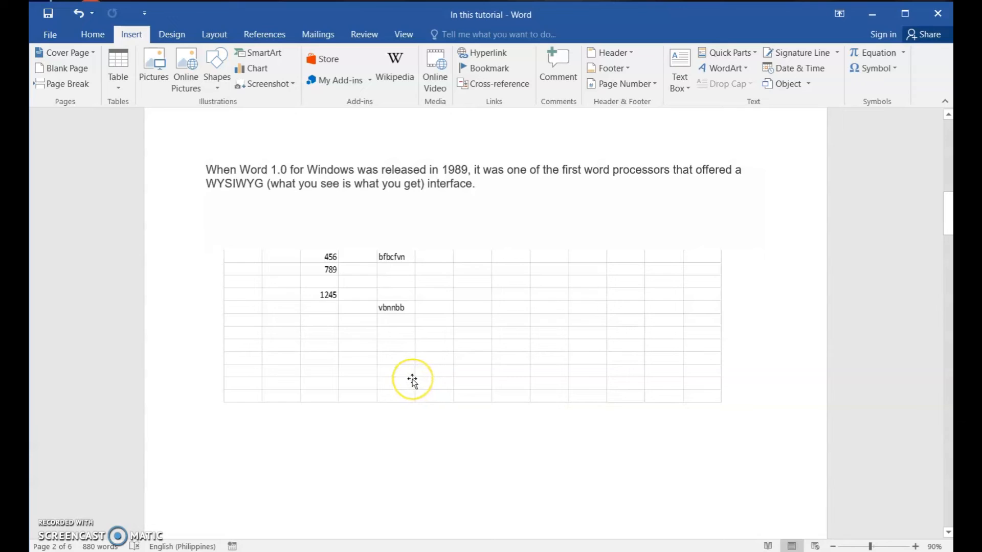
{"action": "key", "text": "Return"}
{"action": "key", "text": "Return"}
{"action": "key", "text": "Return"}
{"action": "key", "text": "Return"}
{"action": "key", "text": "Return"}
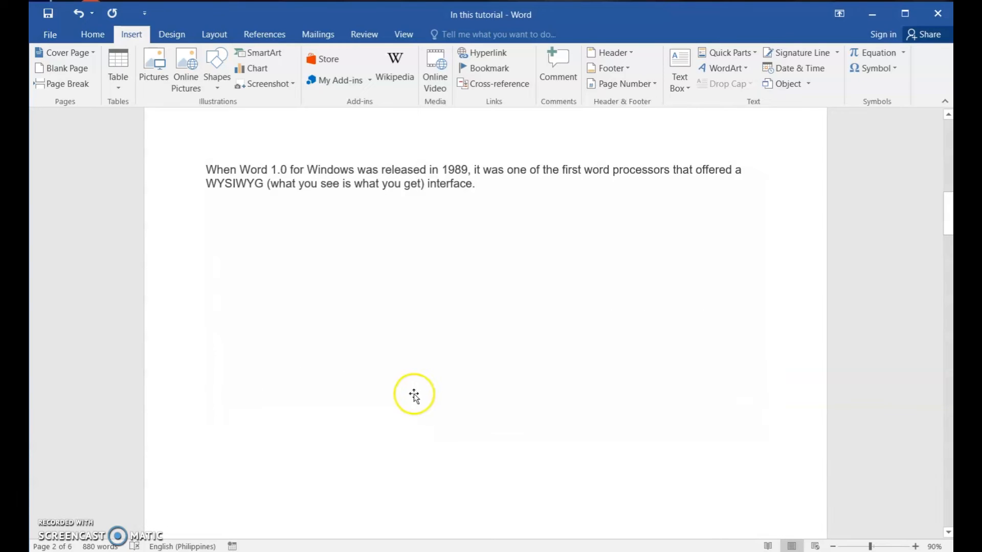
{"action": "scroll", "coordinate": [415, 396], "scroll_direction": "down", "scroll_amount": 3}
{"action": "scroll", "coordinate": [416, 396], "scroll_direction": "up", "scroll_amount": 6}
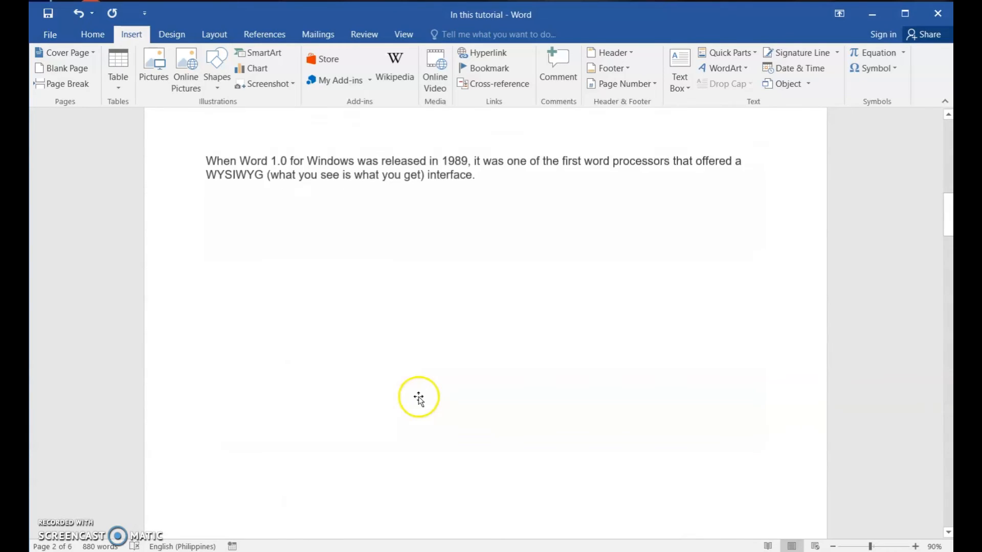
{"action": "left_click", "coordinate": [241, 398]}
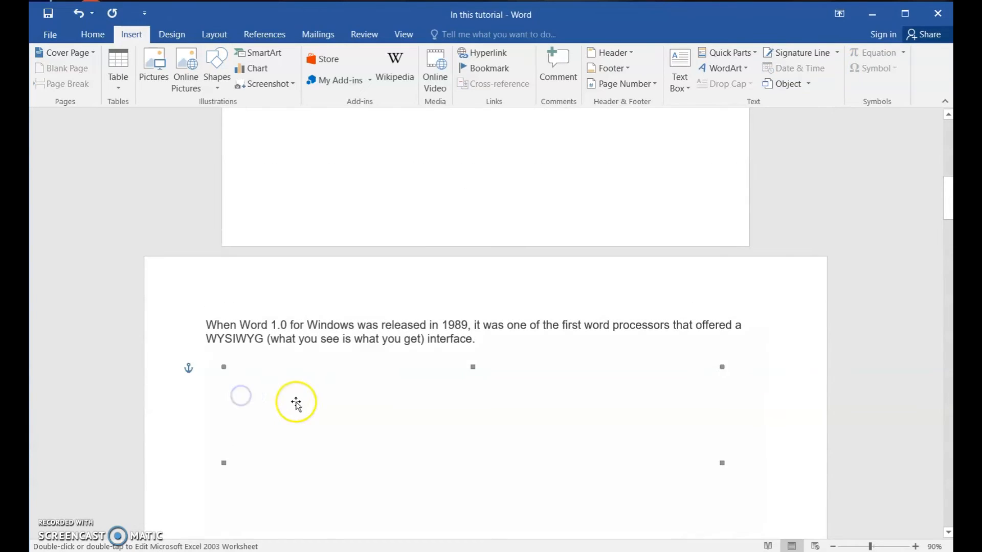
Step: Insert the existing Excel file favorites.xlsx from the Desktop as an embedded object on the landscape page
{"action": "left_click", "coordinate": [442, 412]}
{"action": "scroll", "coordinate": [429, 394], "scroll_direction": "down", "scroll_amount": 3}
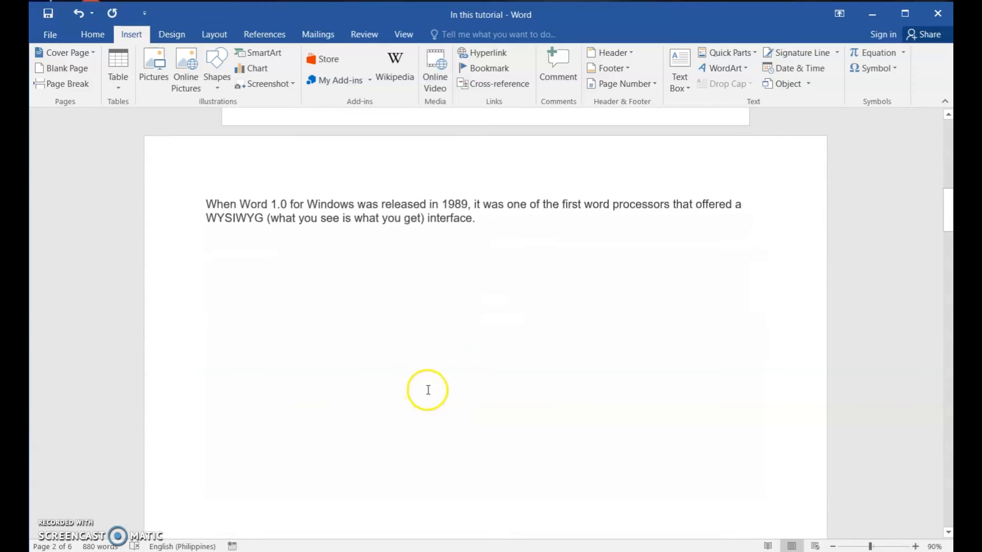
{"action": "scroll", "coordinate": [428, 390], "scroll_direction": "down", "scroll_amount": 1}
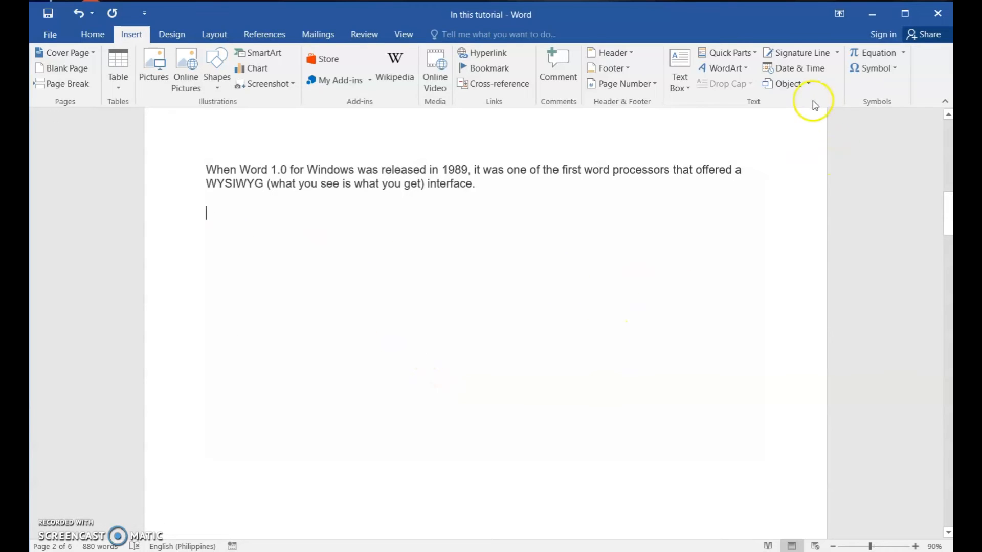
{"action": "left_click", "coordinate": [808, 84]}
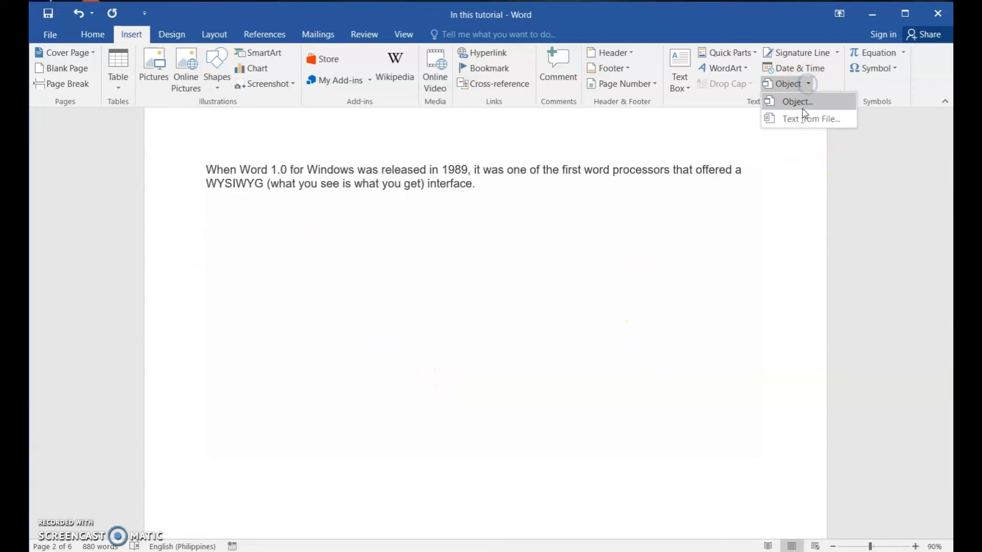
{"action": "left_click", "coordinate": [797, 101]}
{"action": "left_click", "coordinate": [363, 174]}
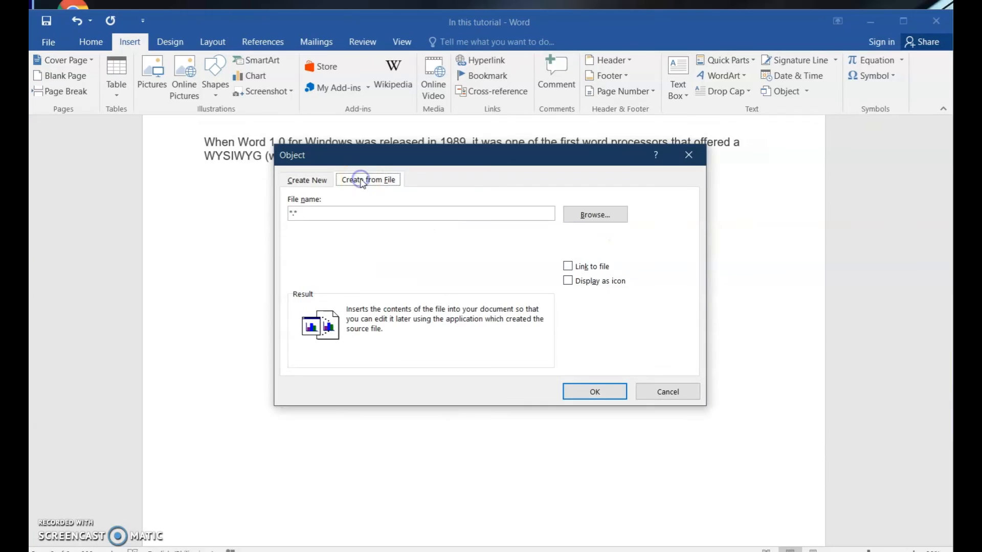
{"action": "left_click", "coordinate": [585, 214]}
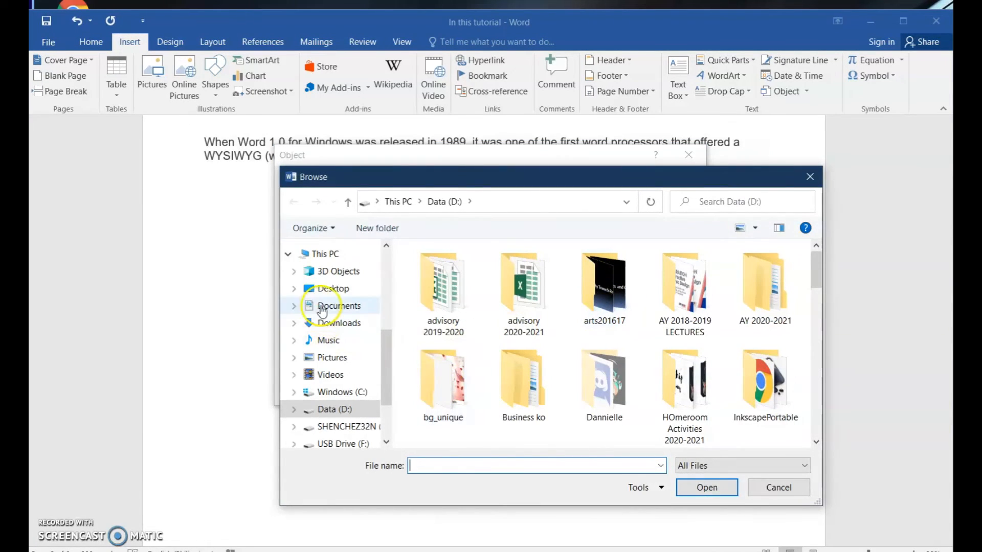
{"action": "left_click", "coordinate": [332, 288]}
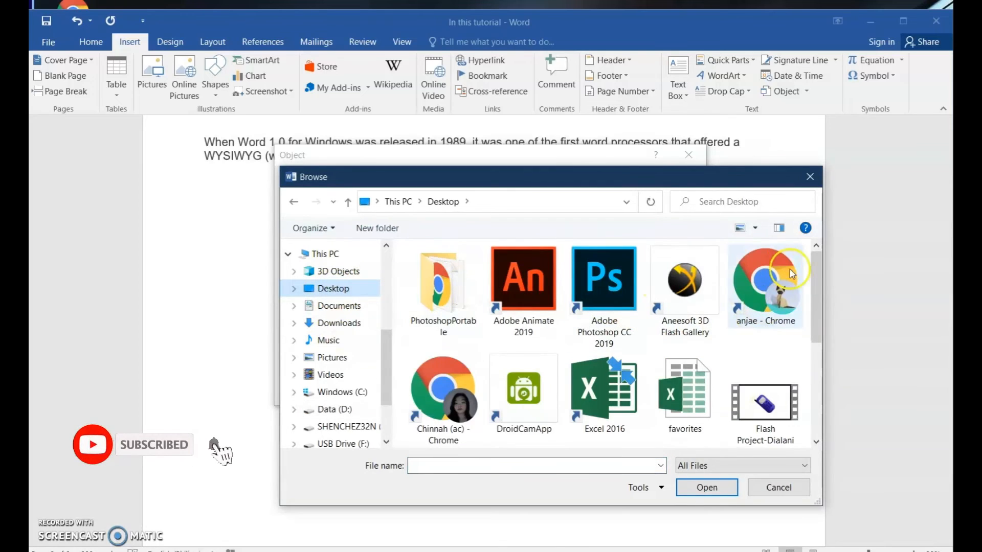
{"action": "left_click_drag", "start_coordinate": [816, 276], "coordinate": [815, 304]}
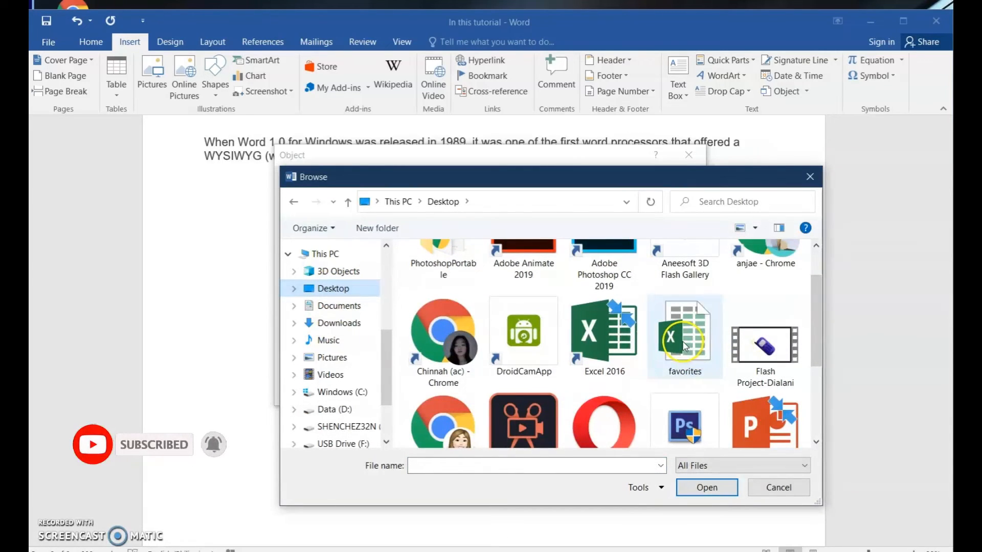
{"action": "left_click", "coordinate": [689, 341]}
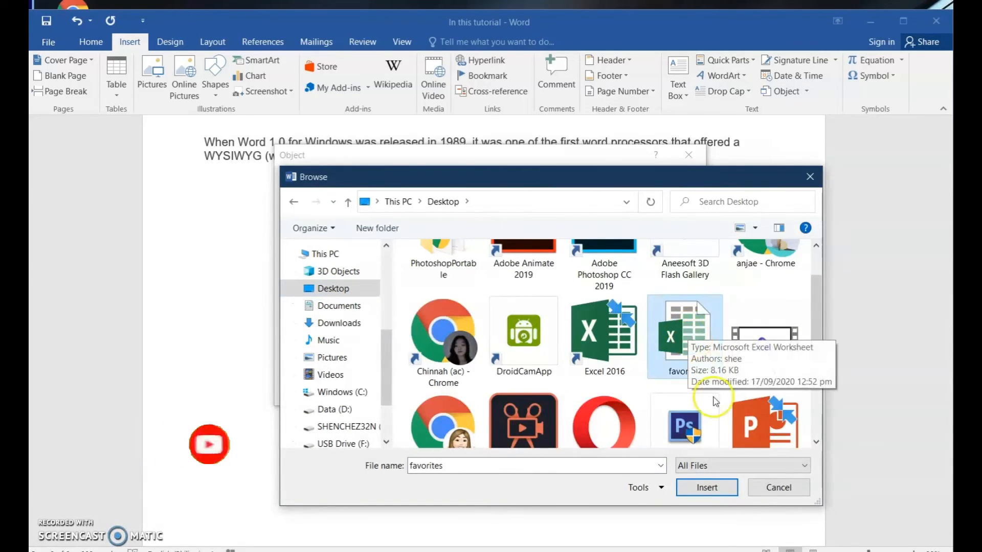
{"action": "left_click", "coordinate": [713, 489]}
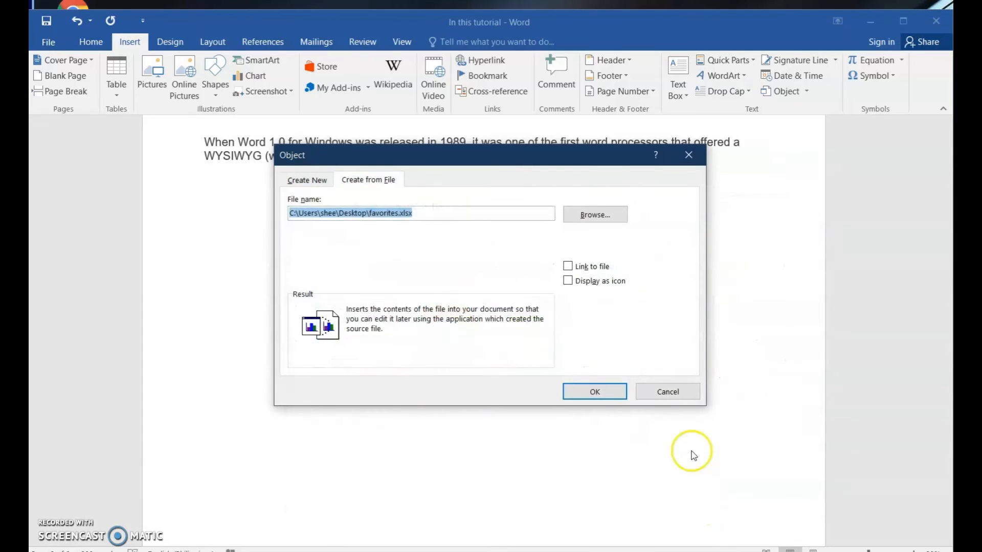
{"action": "left_click", "coordinate": [603, 394]}
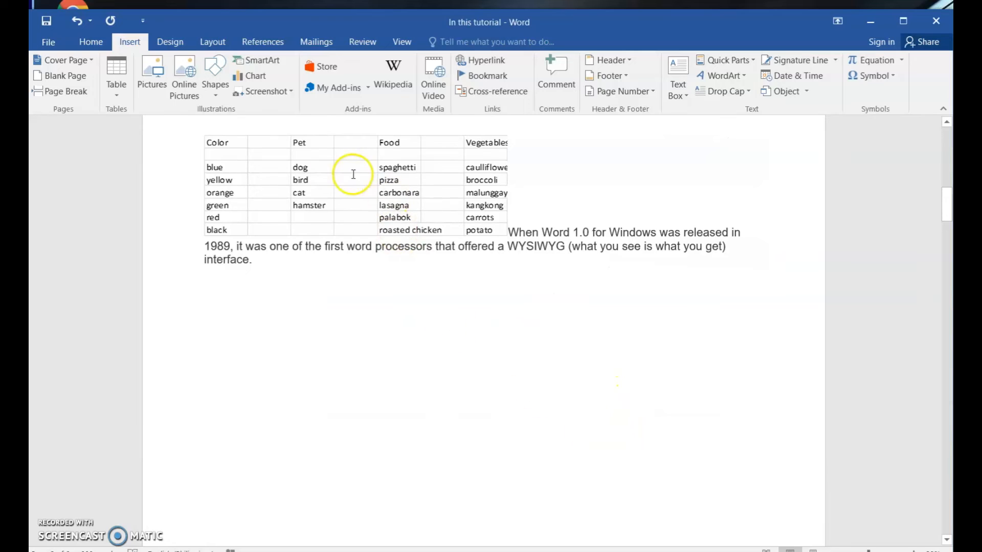
Step: Set the text wrapping of the embedded favorites worksheet to Tight
{"action": "left_click", "coordinate": [367, 186]}
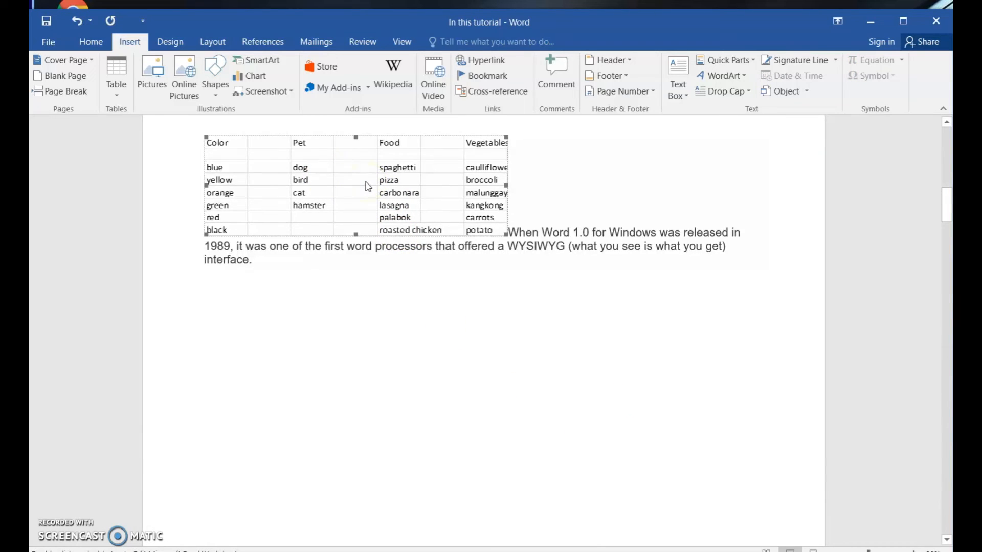
{"action": "double_click", "coordinate": [381, 180]}
{"action": "right_click", "coordinate": [381, 180]}
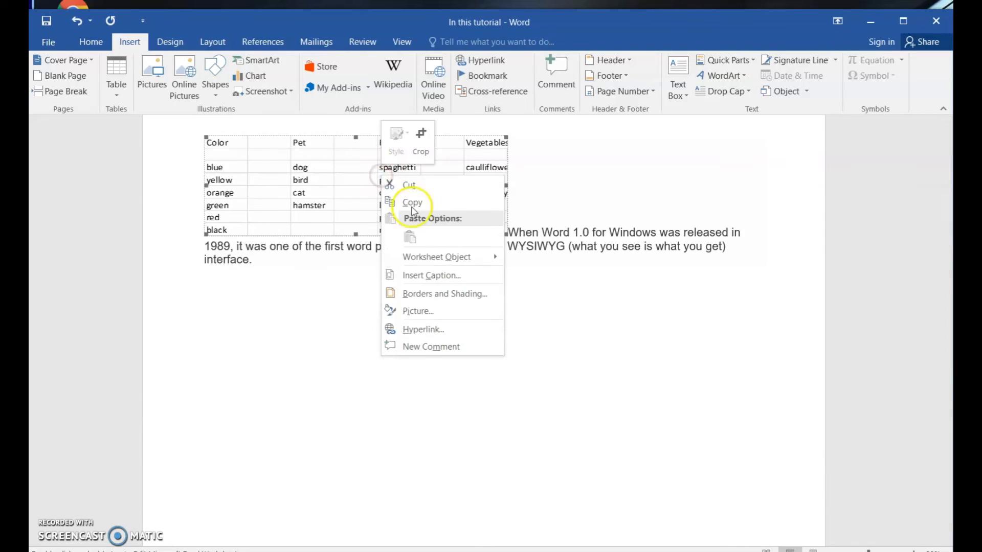
{"action": "left_click", "coordinate": [418, 311]}
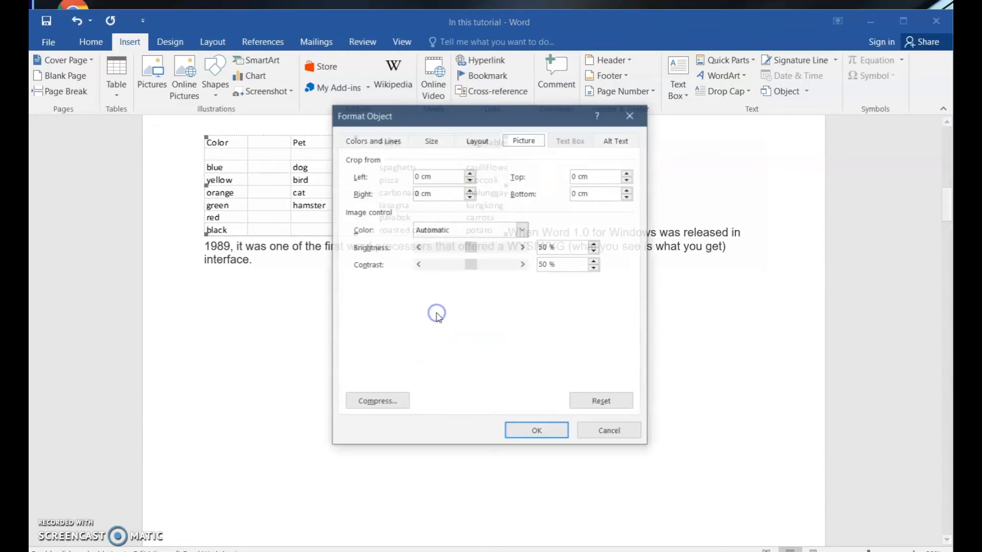
{"action": "left_click", "coordinate": [478, 140]}
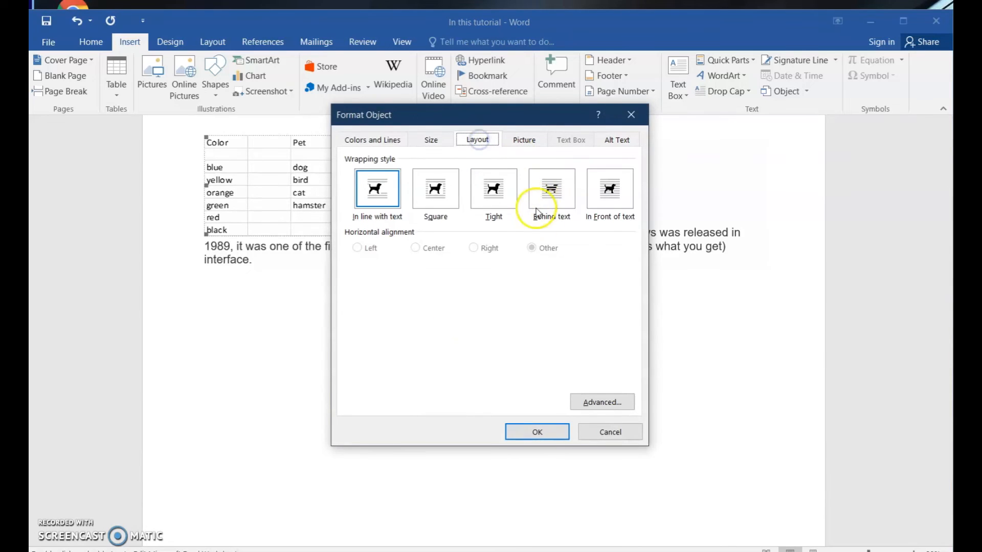
{"action": "left_click", "coordinate": [492, 197]}
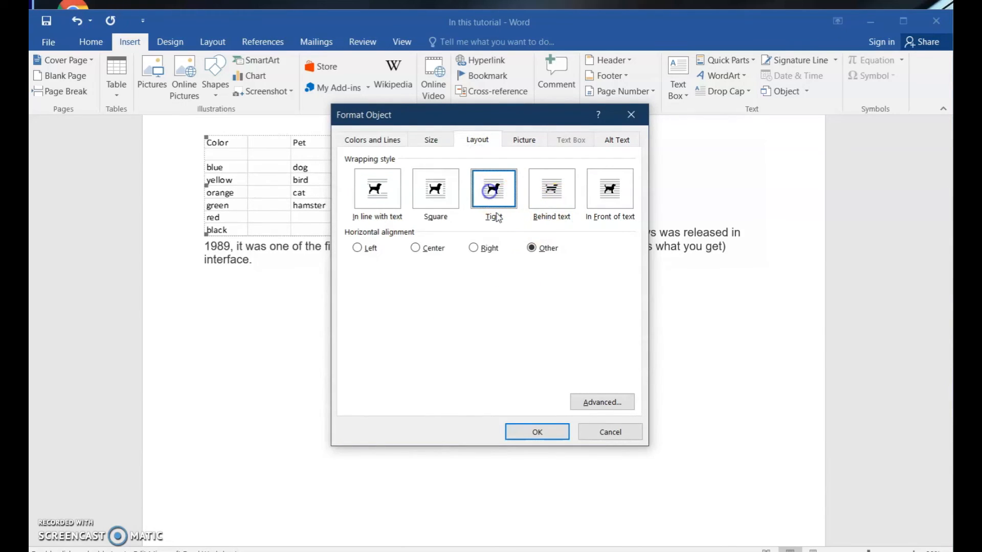
{"action": "left_click", "coordinate": [536, 432]}
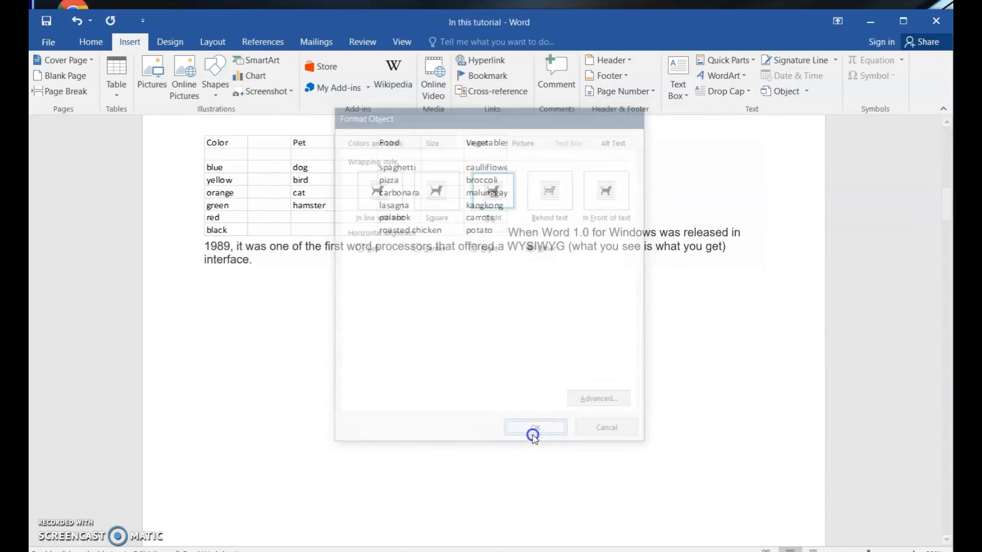
Step: Move the embedded worksheet below the paragraph with a gap above it and enlarge it to span most of the text width
{"action": "left_click", "coordinate": [304, 174]}
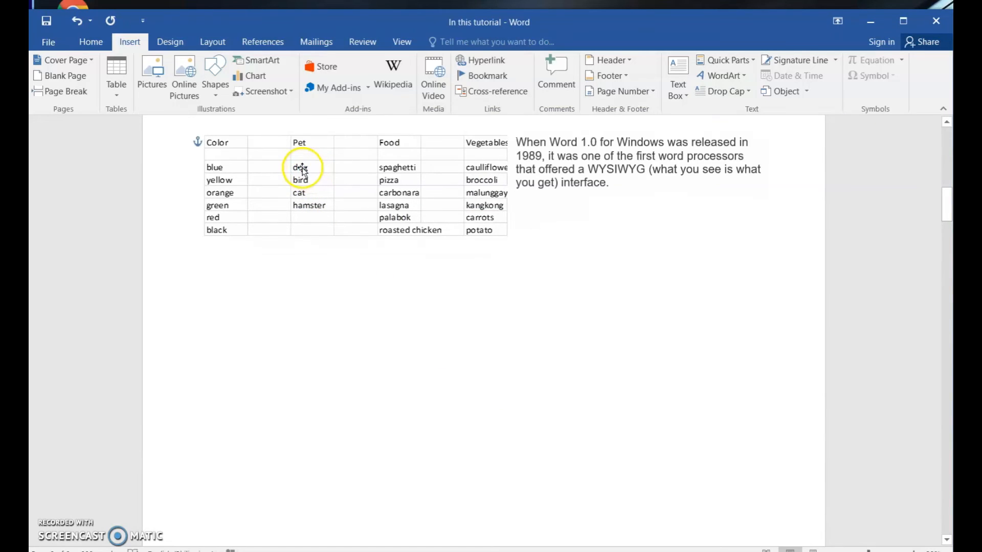
{"action": "left_click_drag", "start_coordinate": [301, 172], "coordinate": [299, 285]}
{"action": "left_click_drag", "start_coordinate": [310, 340], "coordinate": [387, 306]}
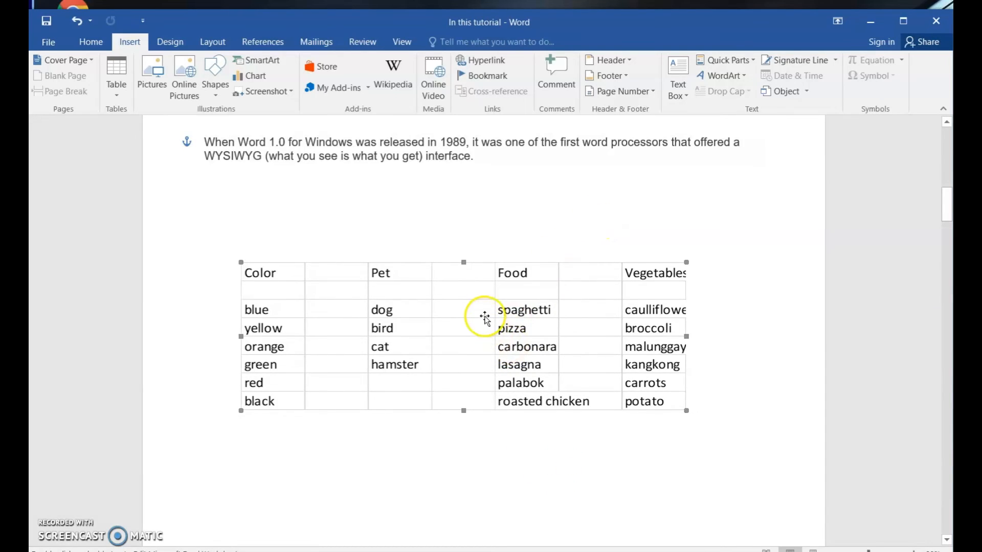
Step: Edit the embedded worksheet, adding snake in D10 and monkey in D11 of the Pet column, and return to the document
{"action": "left_click", "coordinate": [507, 312]}
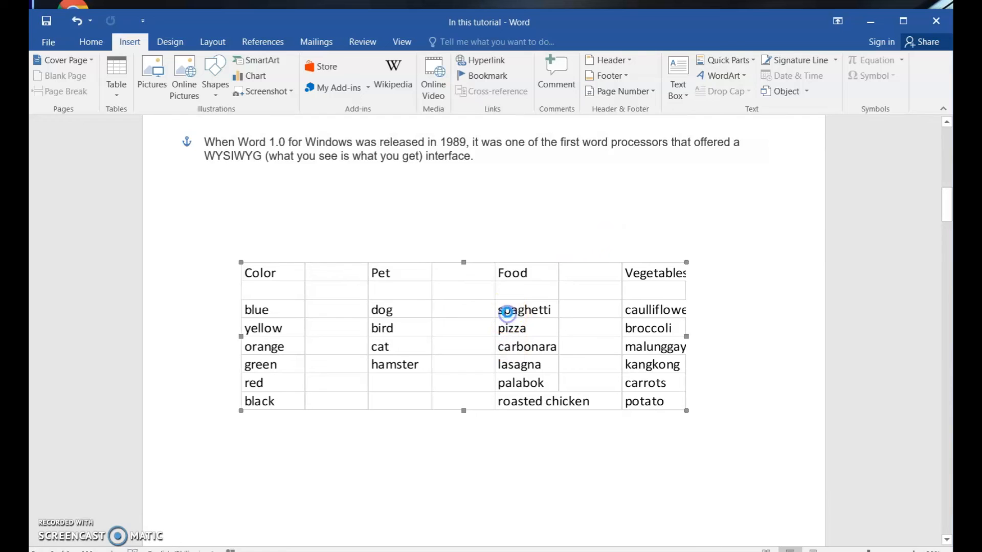
{"action": "double_click", "coordinate": [507, 311]}
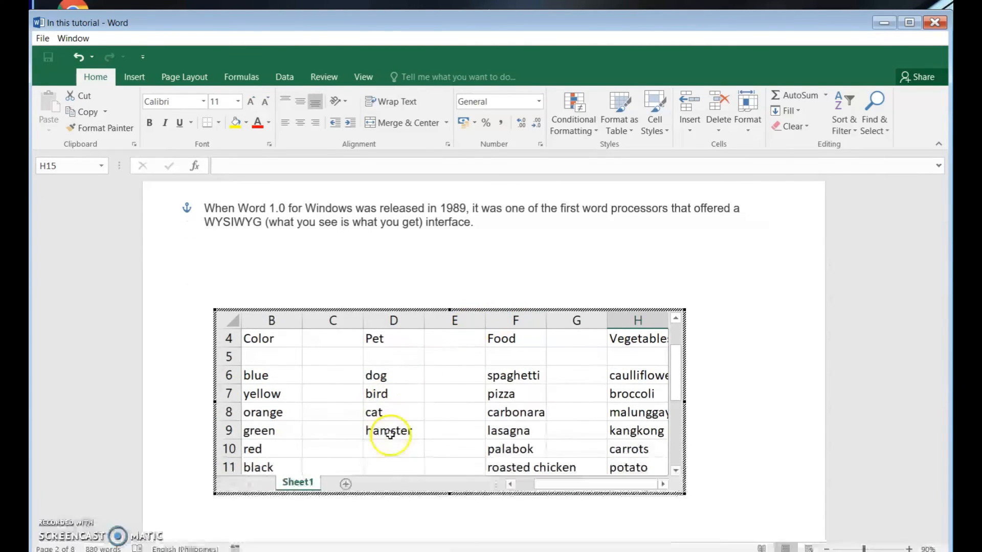
{"action": "left_click", "coordinate": [383, 450]}
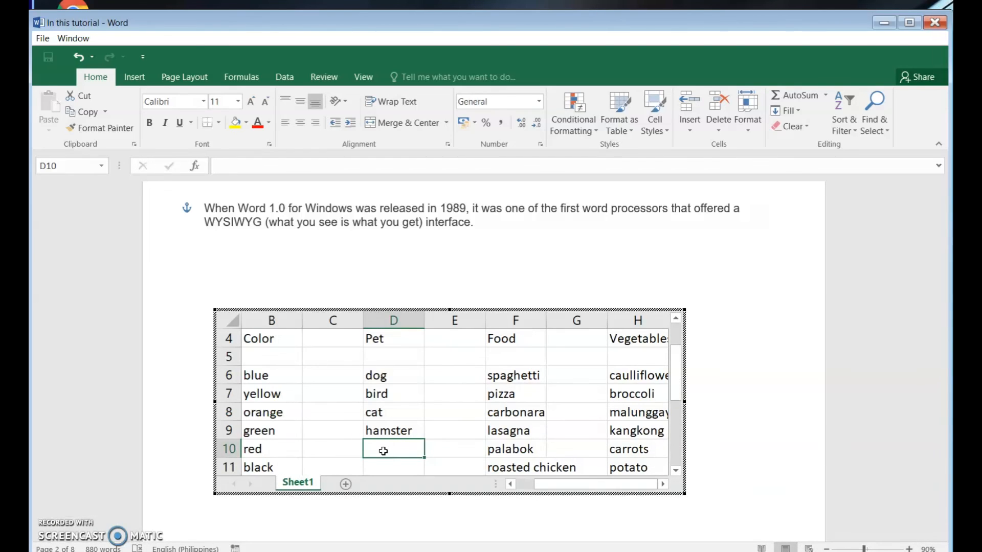
{"action": "type", "text": "snake"}
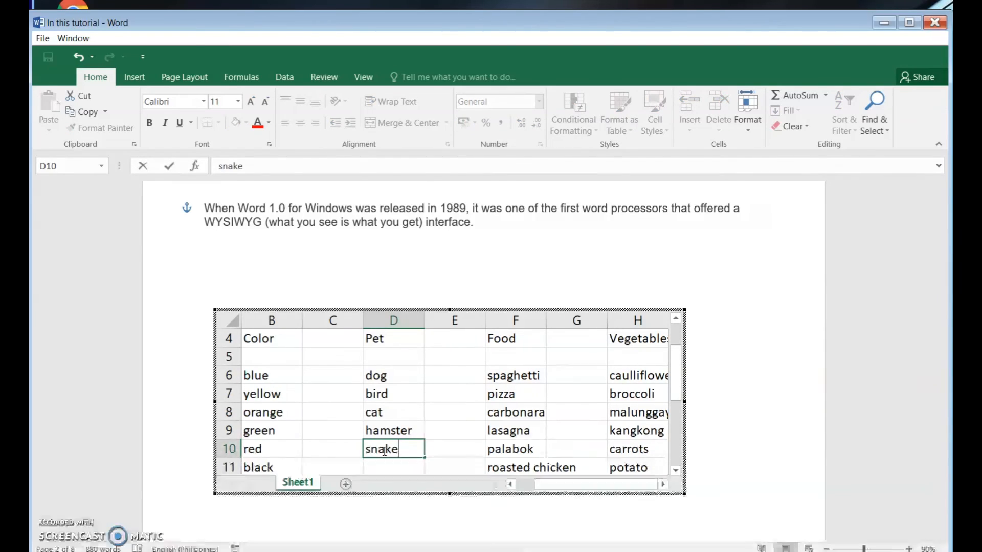
{"action": "key", "text": "Return"}
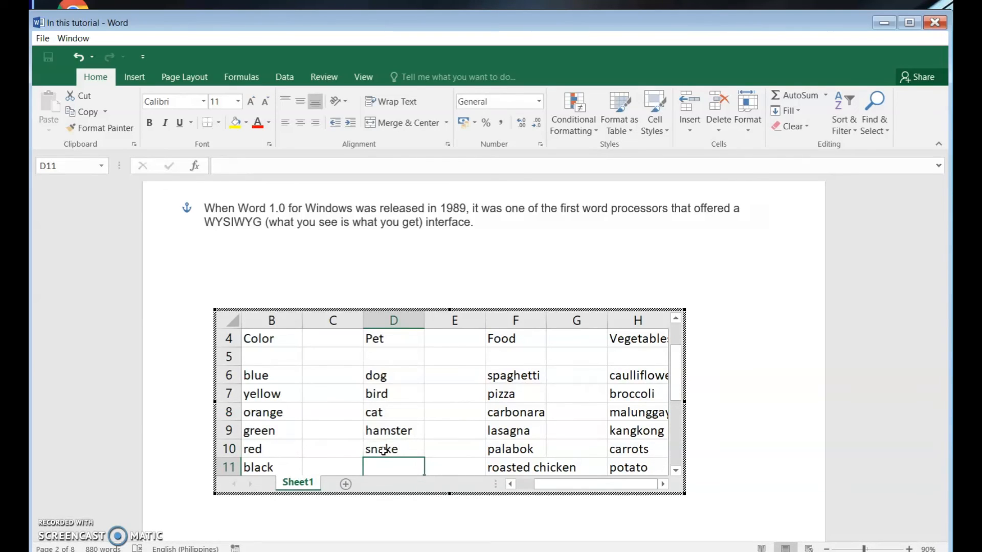
{"action": "type", "text": "monkey"}
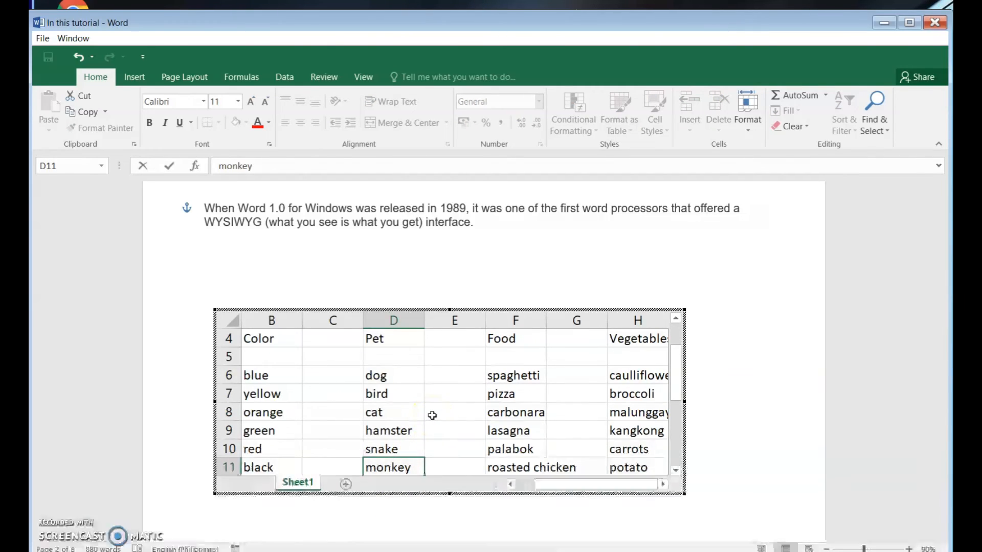
{"action": "left_click", "coordinate": [506, 257]}
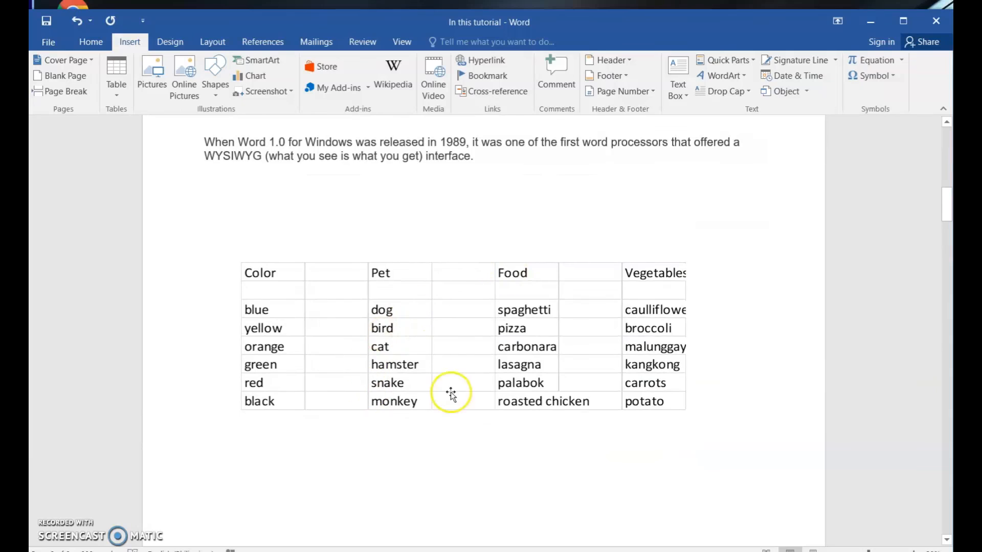